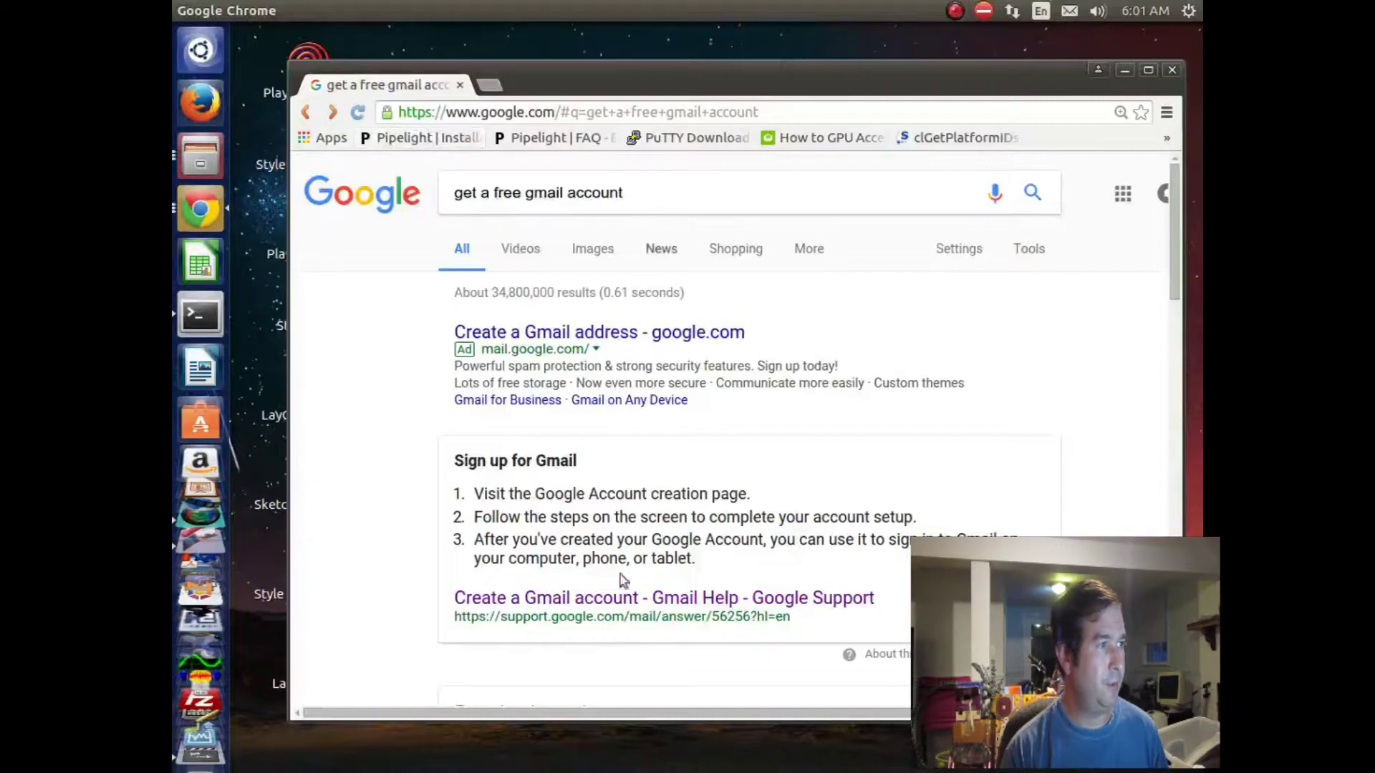
# Step: Open the 'Create a Gmail account' help article and scroll through its sign-up steps
pyautogui.click(613, 604)
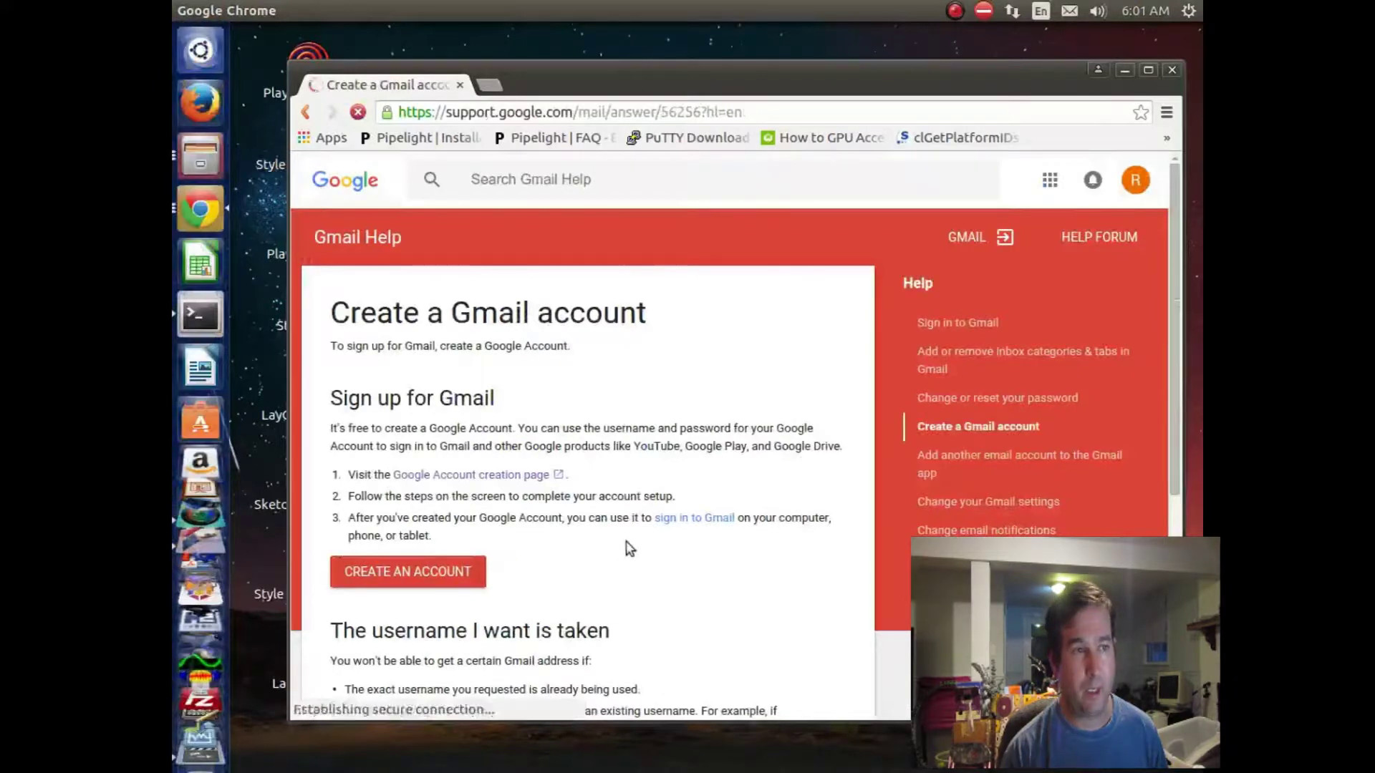
pyautogui.scroll(-1, 721, 499)
pyautogui.scroll(-5, 719, 498)
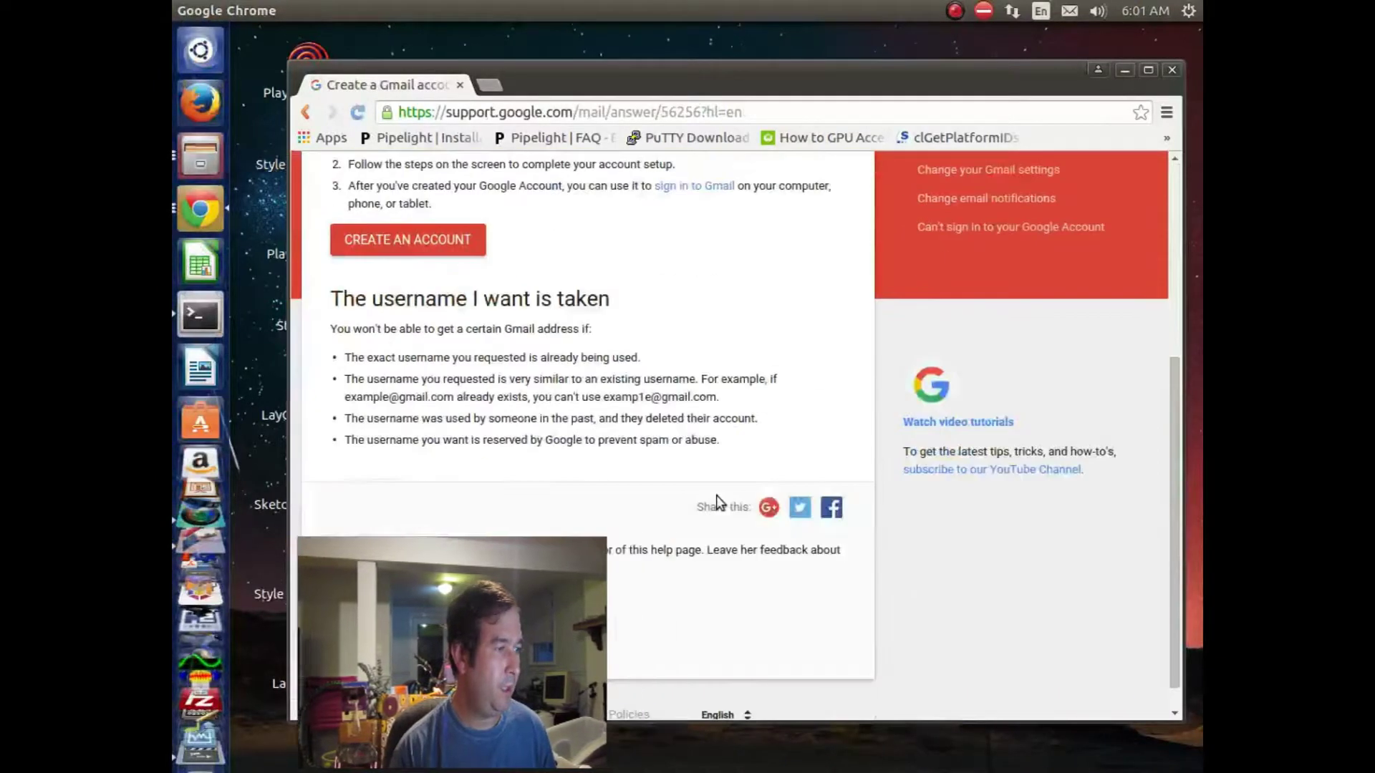
pyautogui.scroll(5, 712, 501)
pyautogui.scroll(1, 712, 501)
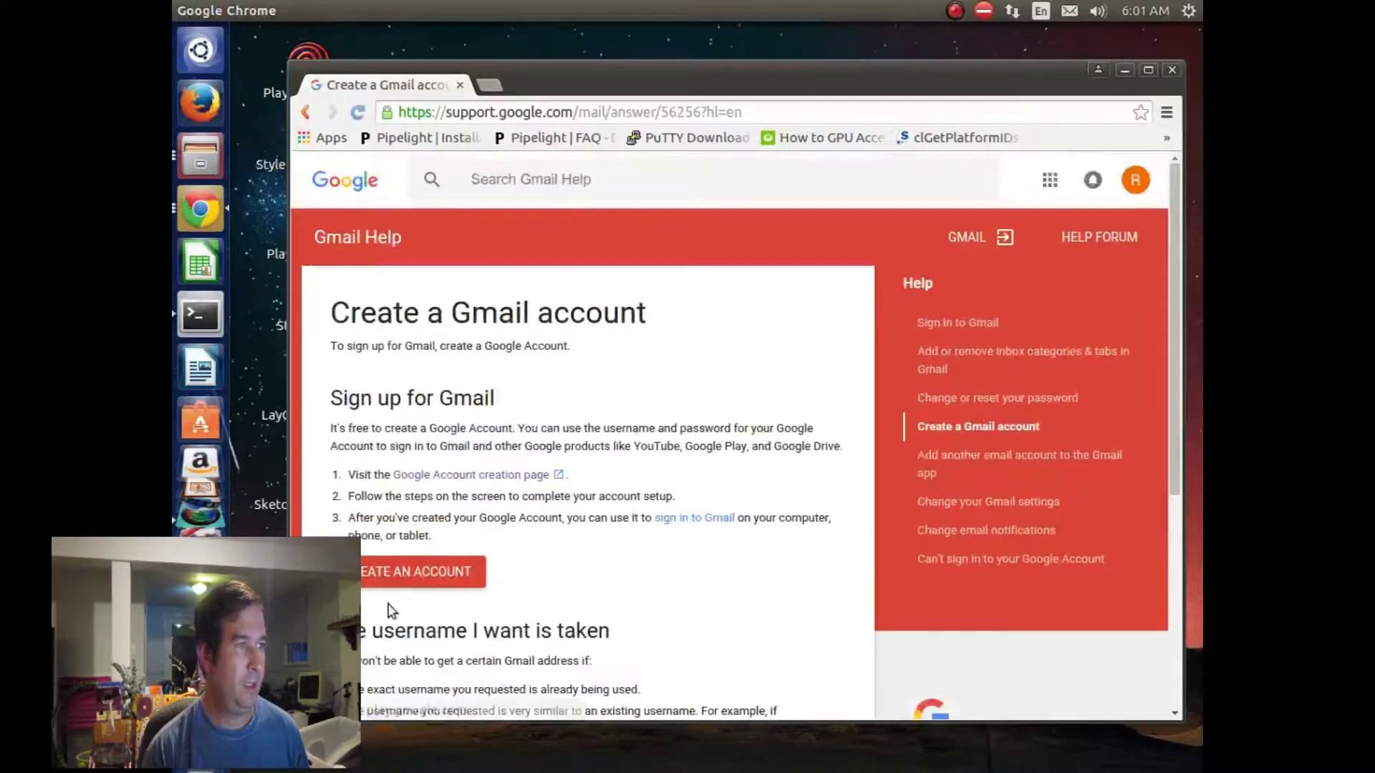
# Step: Start a new Google account and fill in the first and last name
pyautogui.click(439, 577)
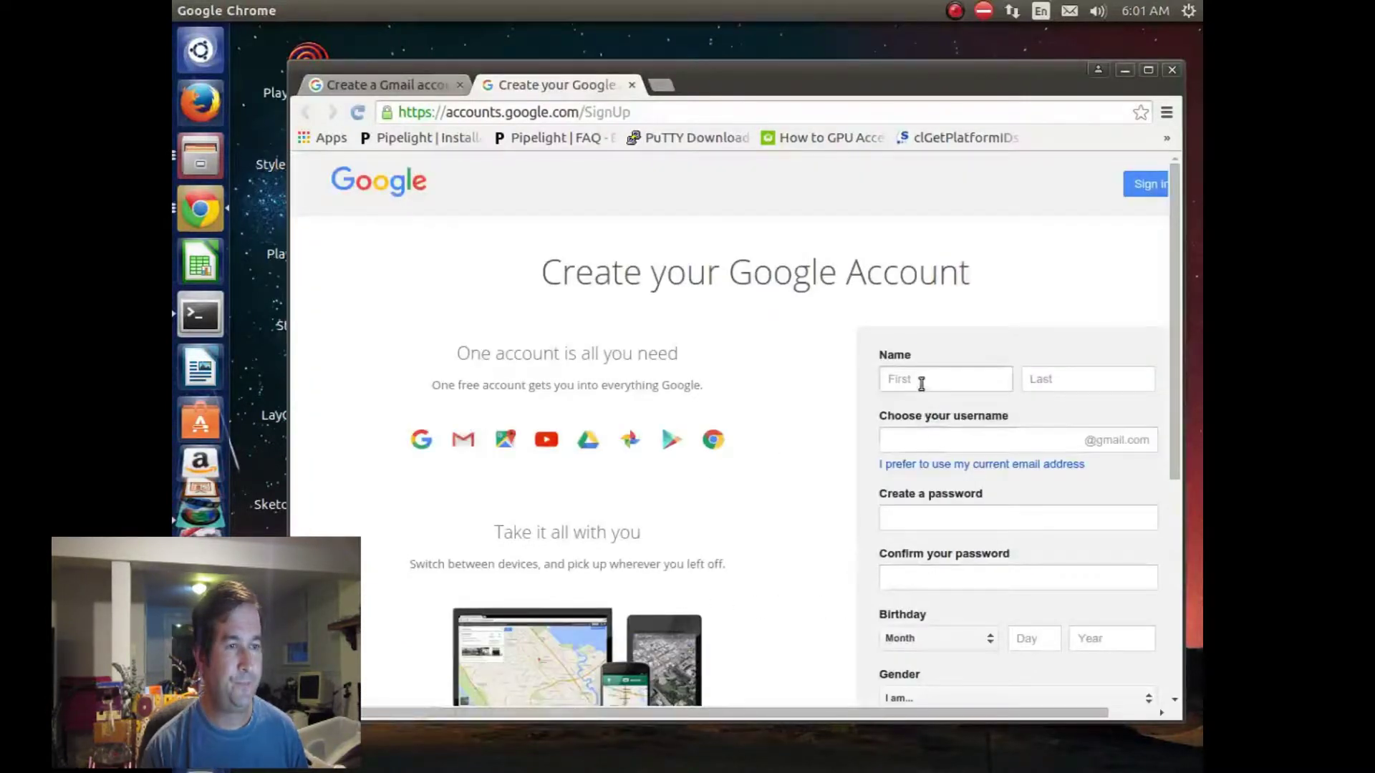
pyautogui.click(921, 382)
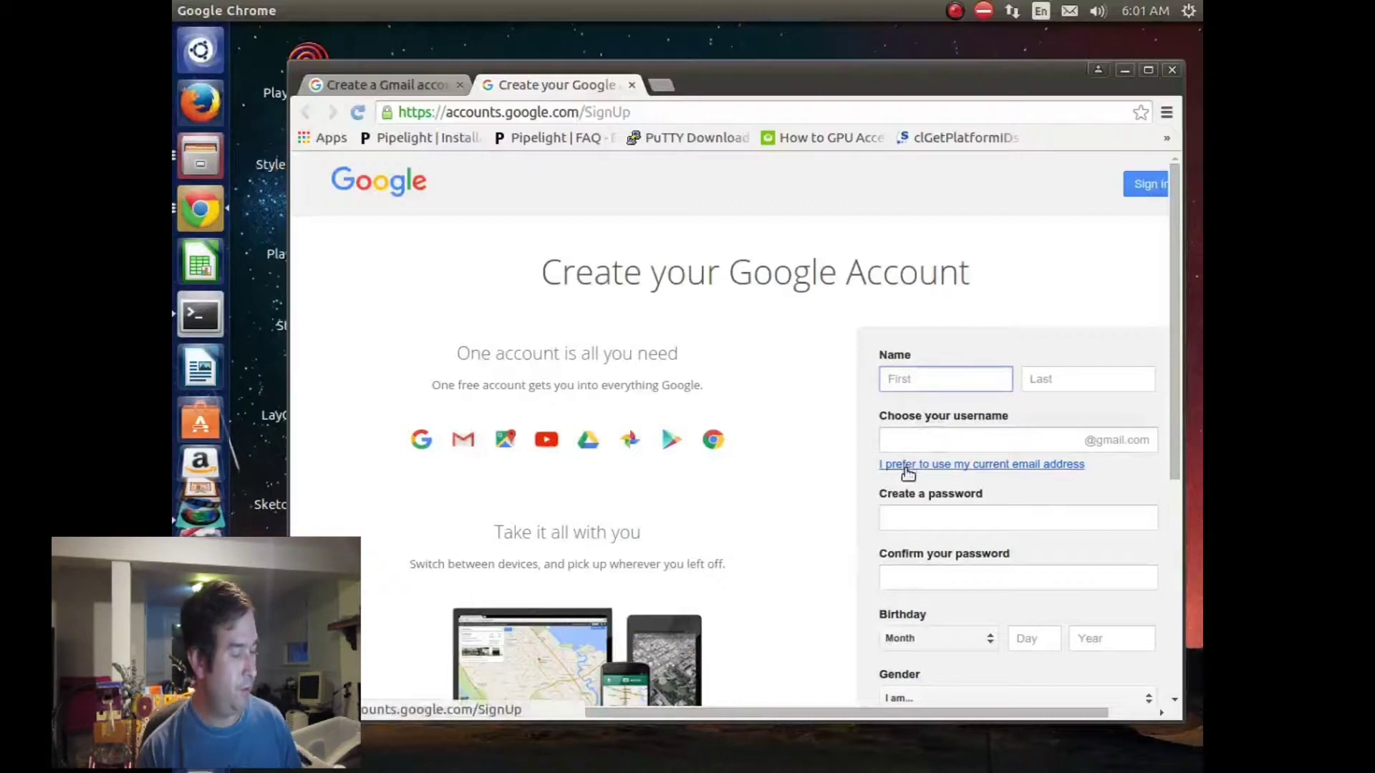
pyautogui.write('r')
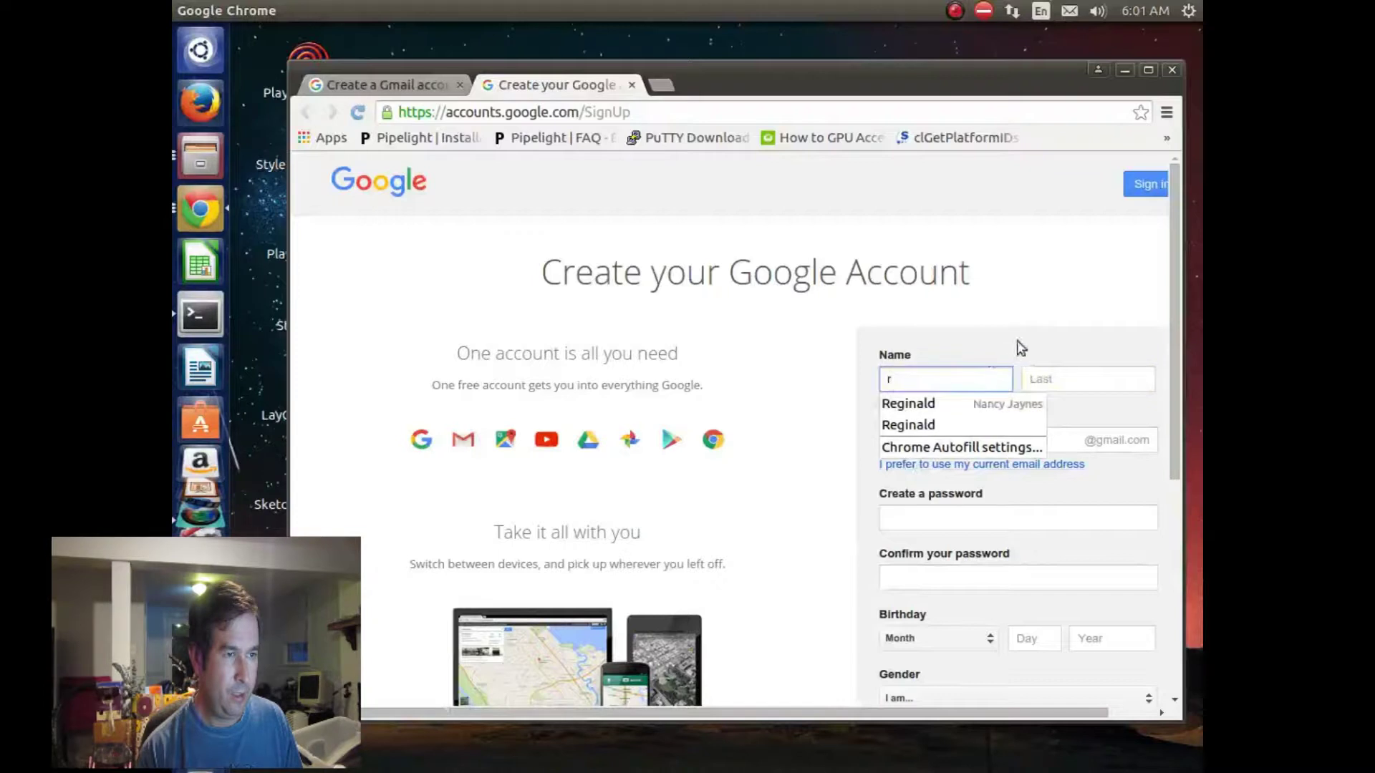
pyautogui.click(1069, 378)
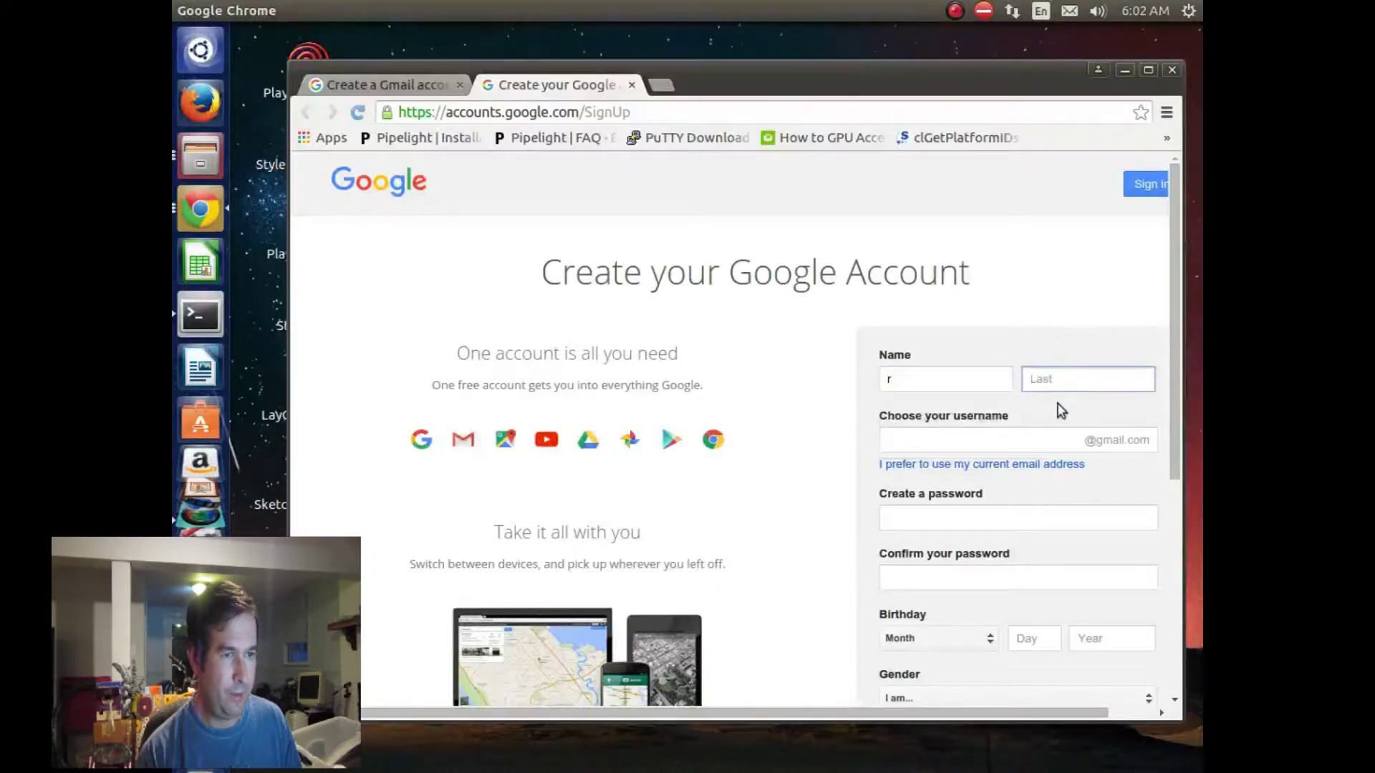
pyautogui.write('j')
pyautogui.click(1037, 302)
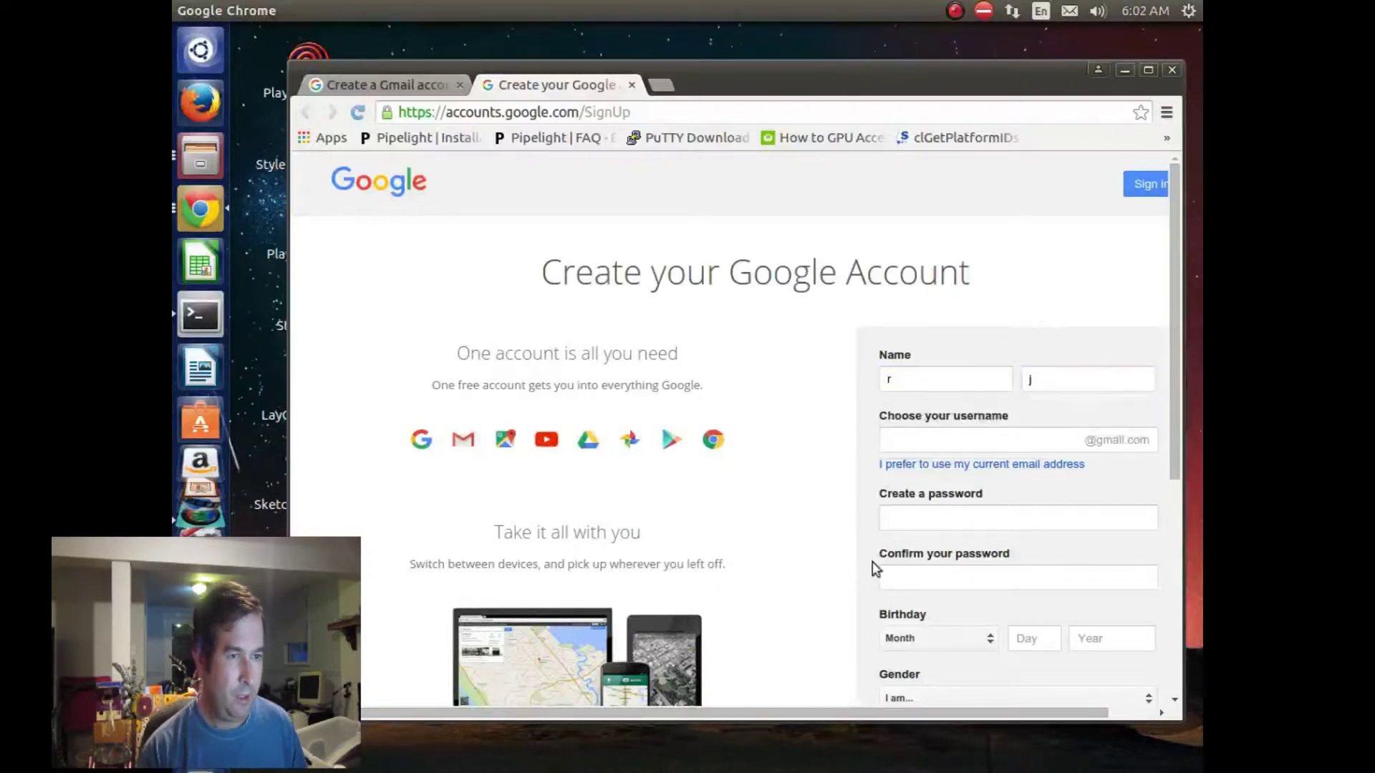
# Step: Enter the chosen Gmail username in Choose your username
pyautogui.click(911, 438)
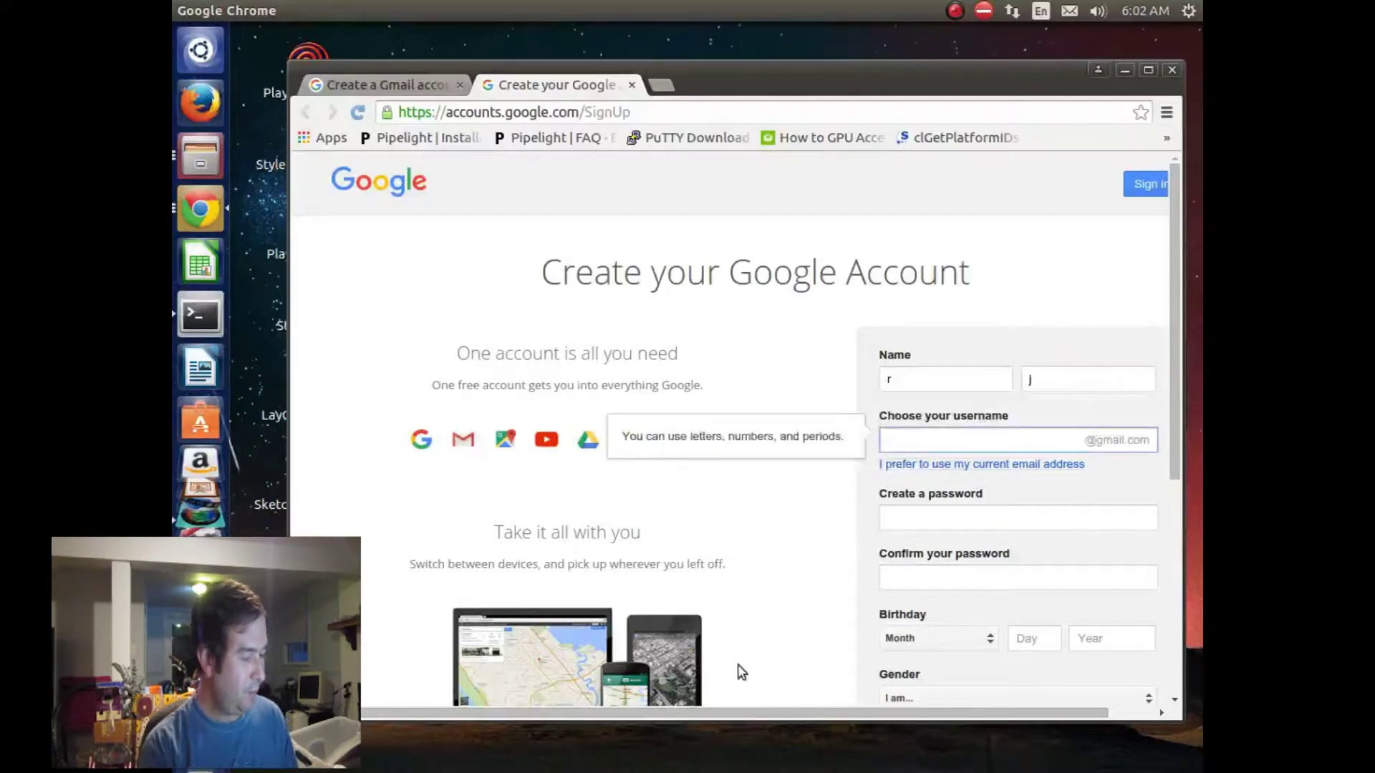
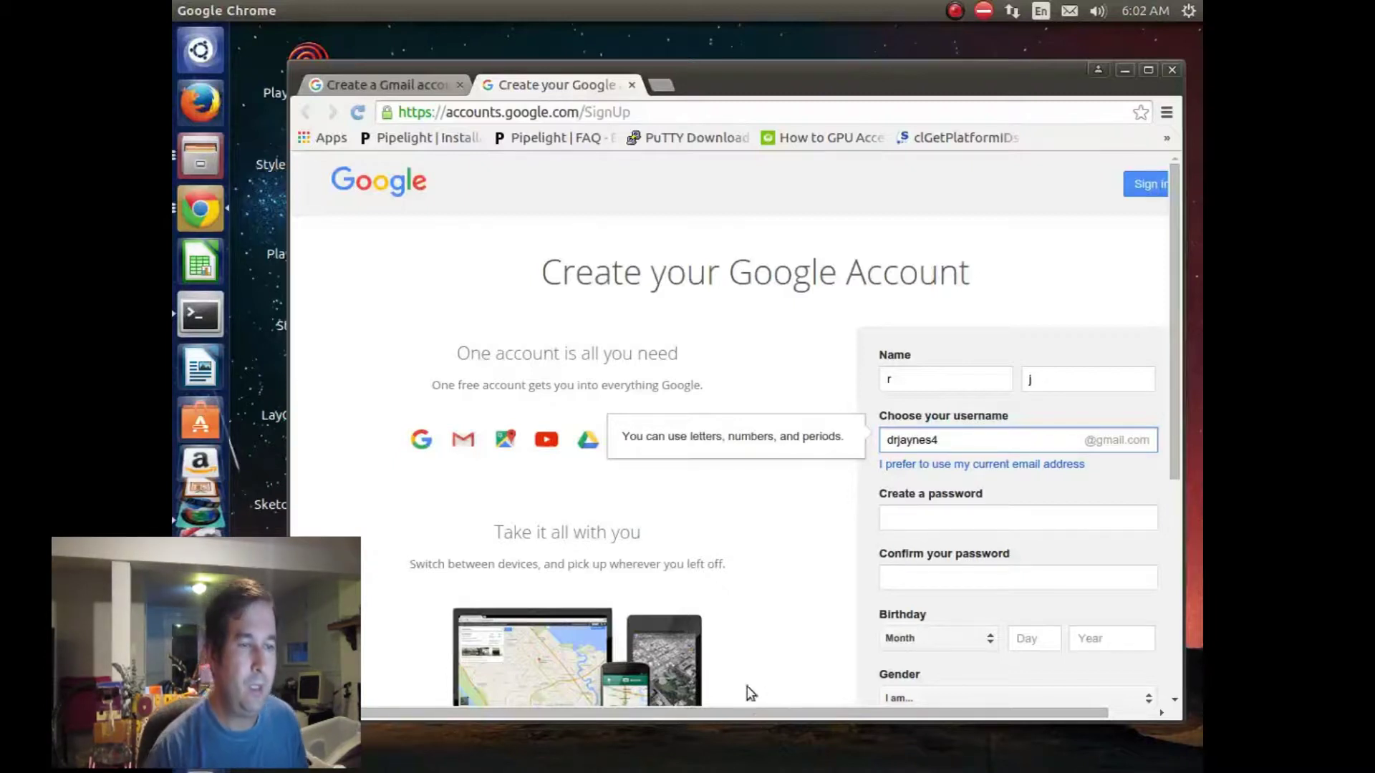
pyautogui.click(829, 506)
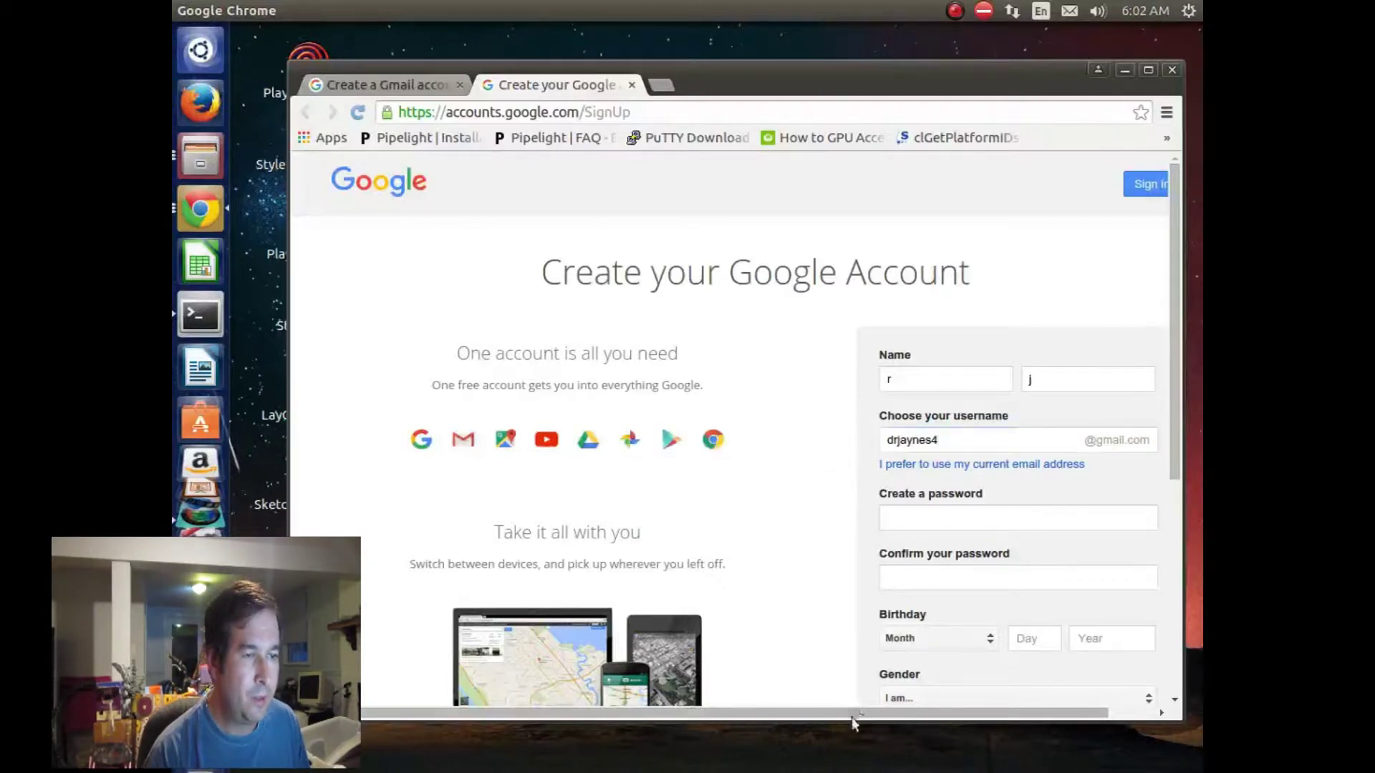
# Step: Type the new account password and retype it in the confirmation field
pyautogui.click(900, 519)
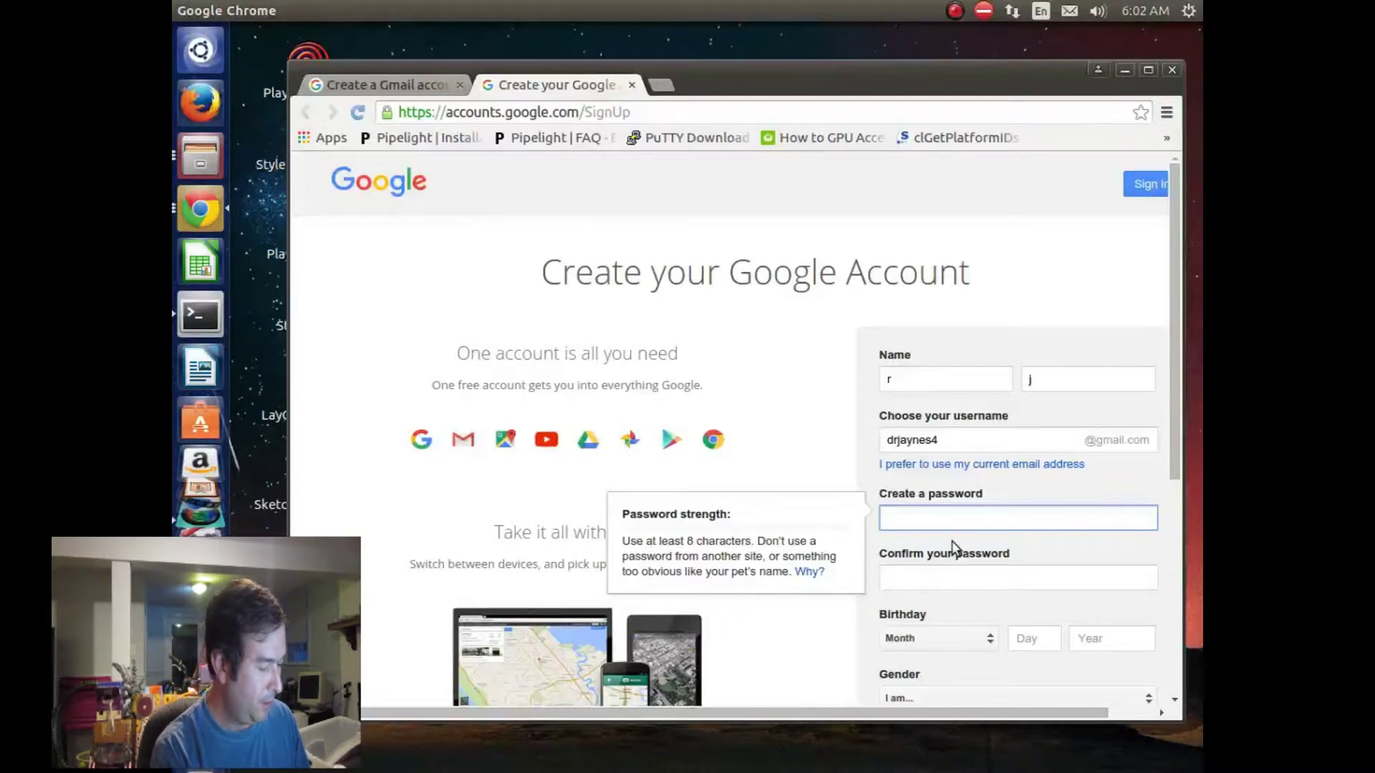
pyautogui.write('***')
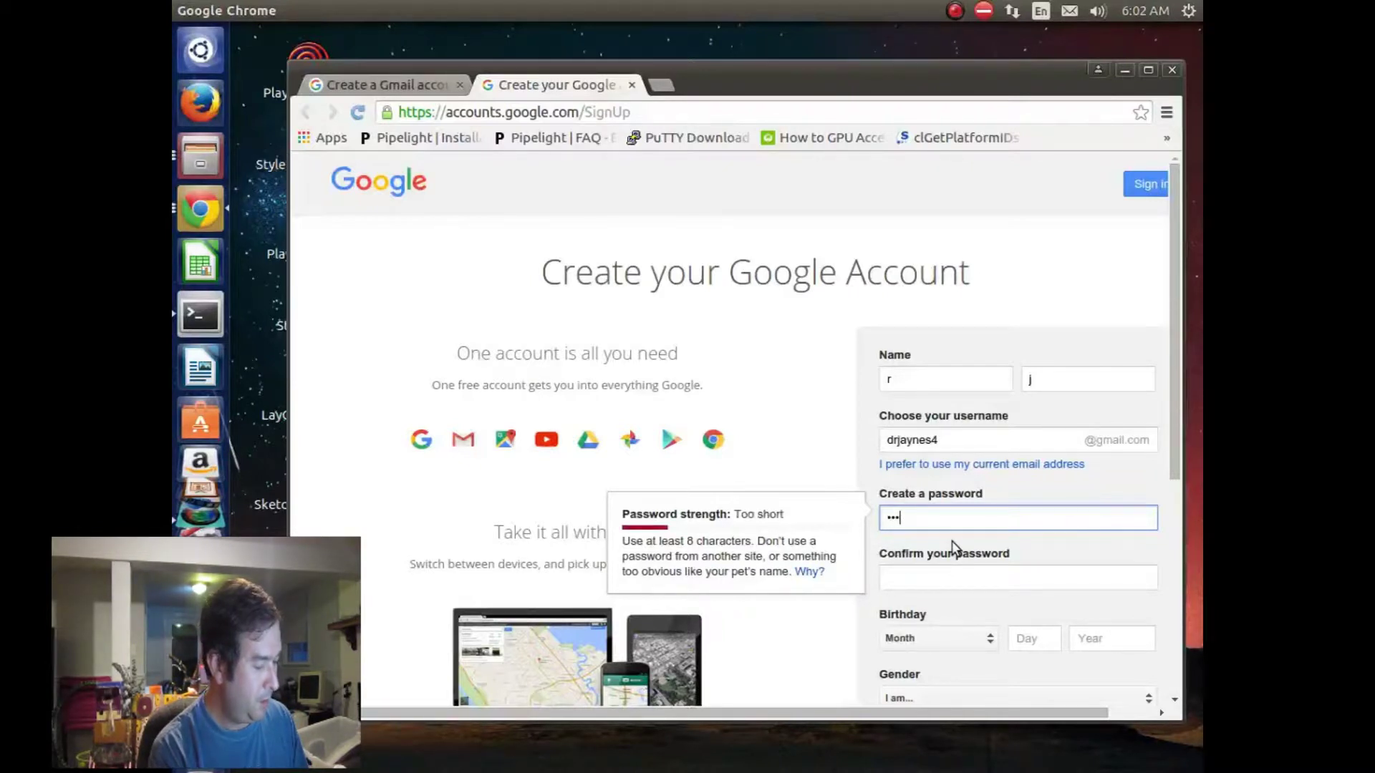
pyautogui.write('**')
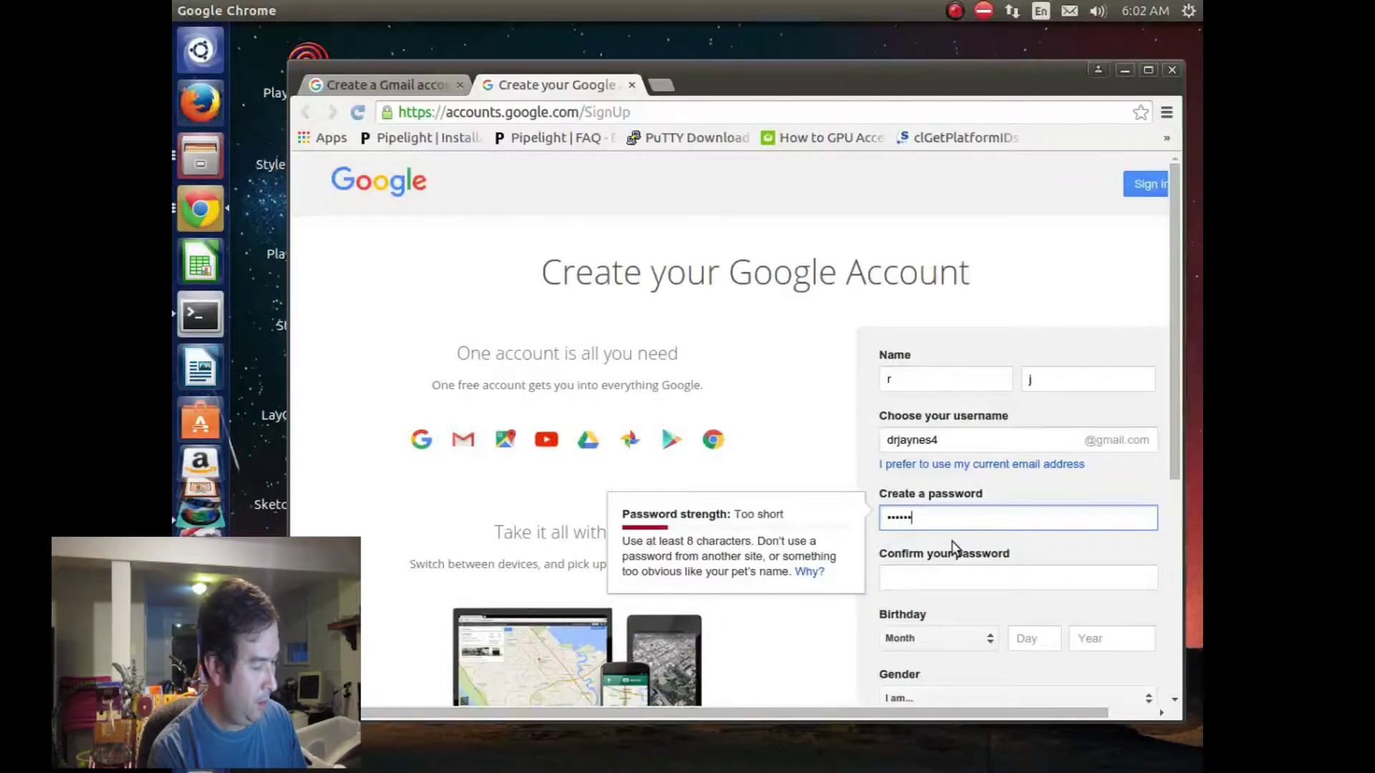
pyautogui.write('*****')
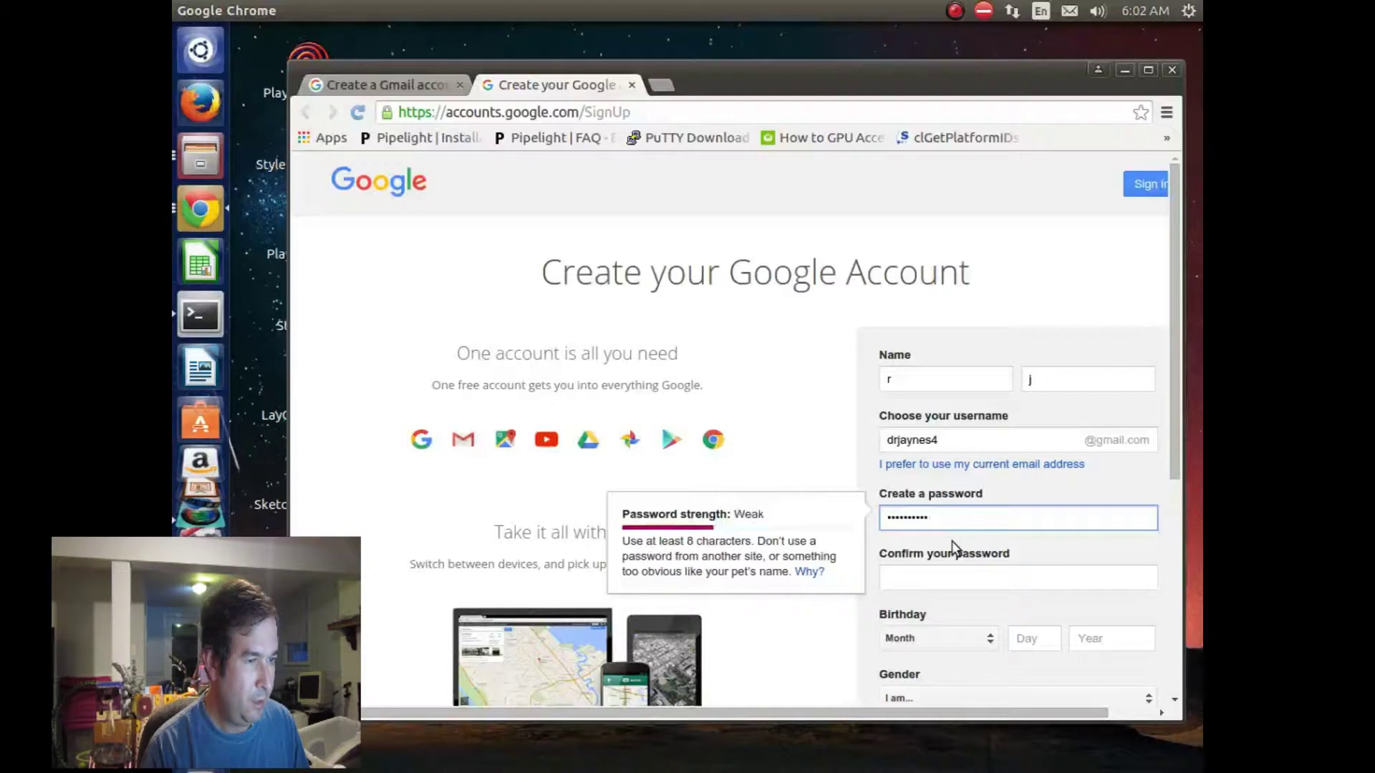
pyautogui.click(907, 579)
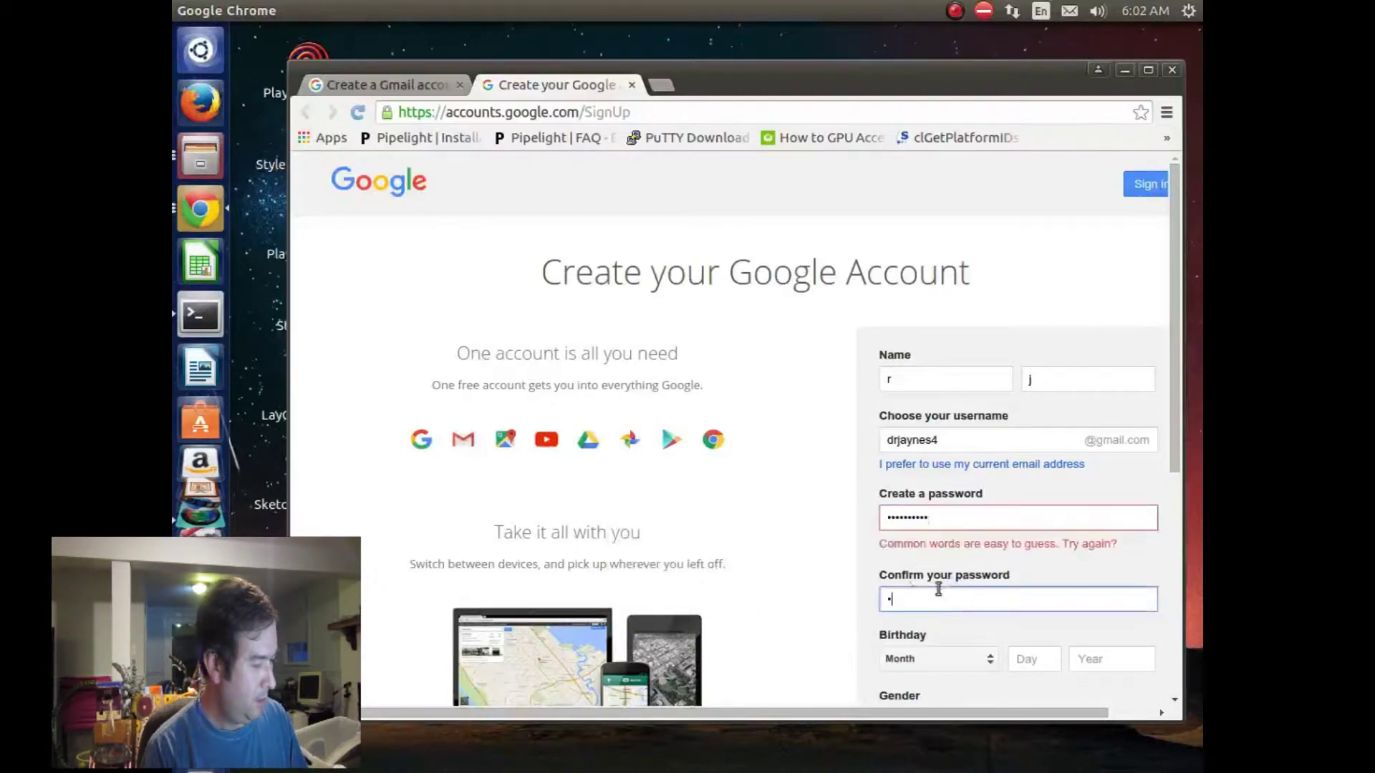
pyautogui.write('****')
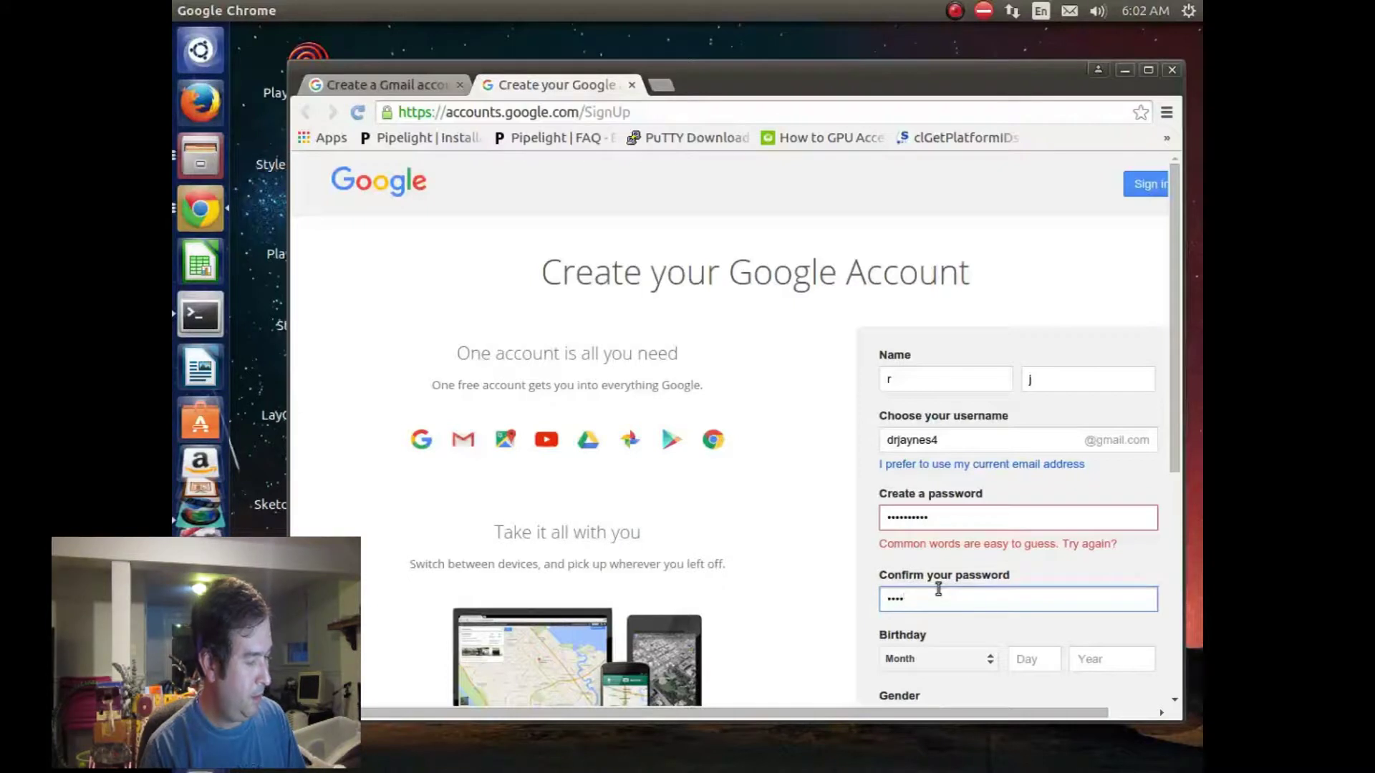
pyautogui.write('******')
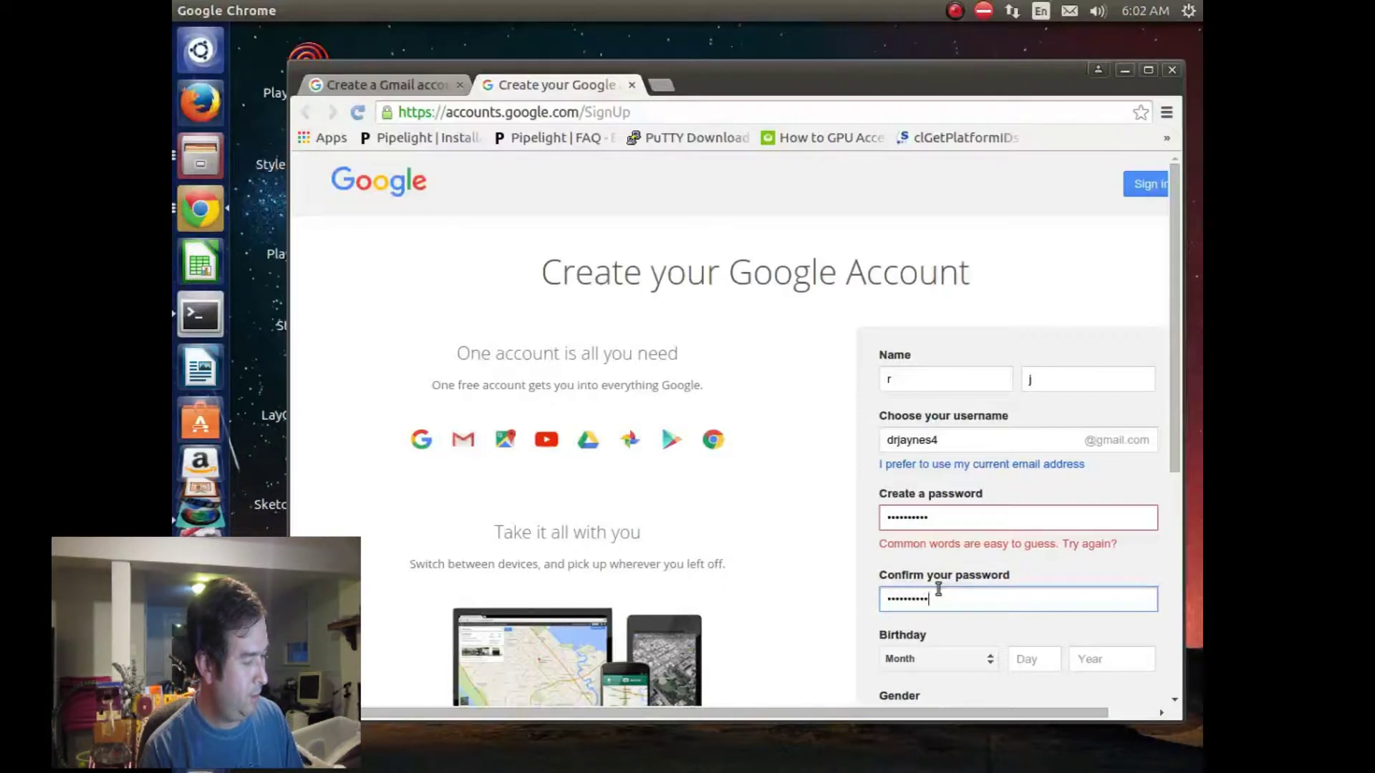
# Step: Set the birthday to January 1, 1971
pyautogui.click(820, 589)
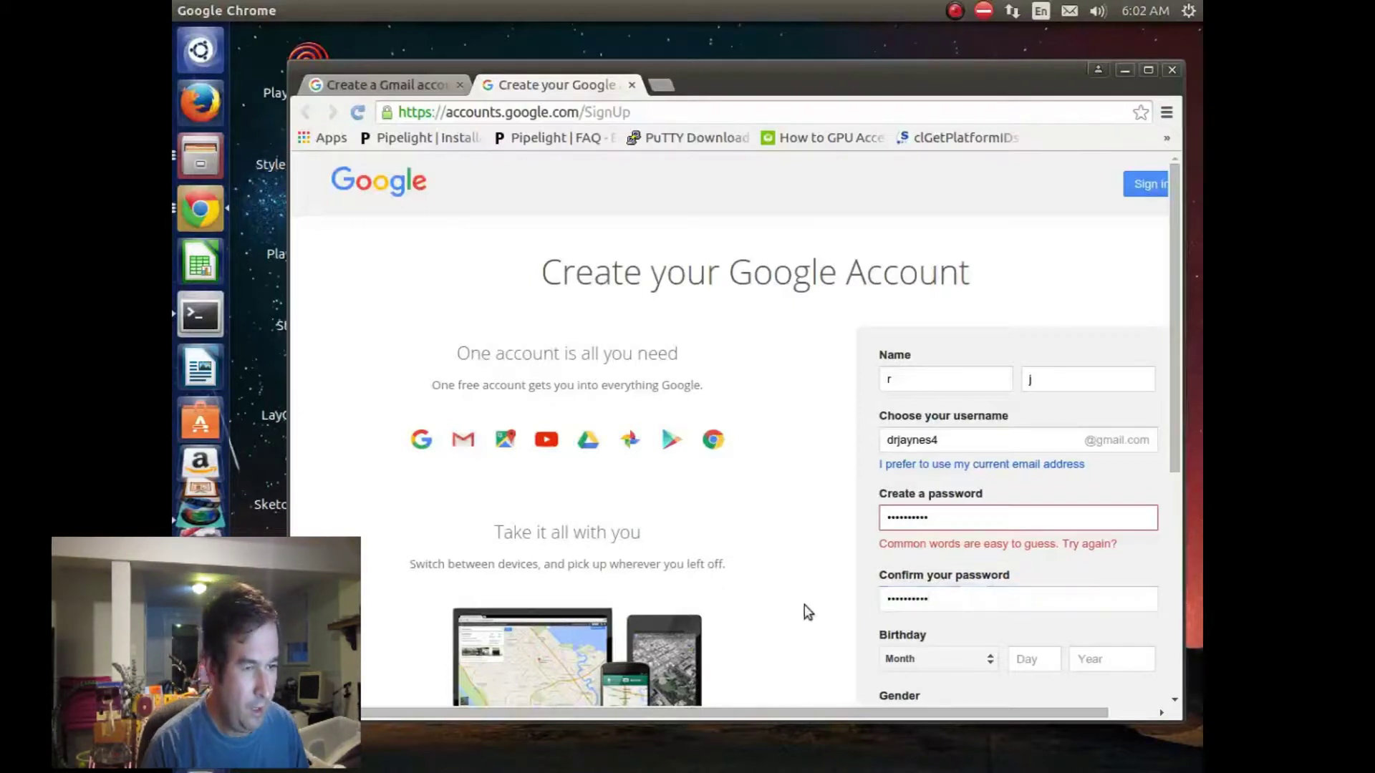
pyautogui.scroll(-3, 805, 604)
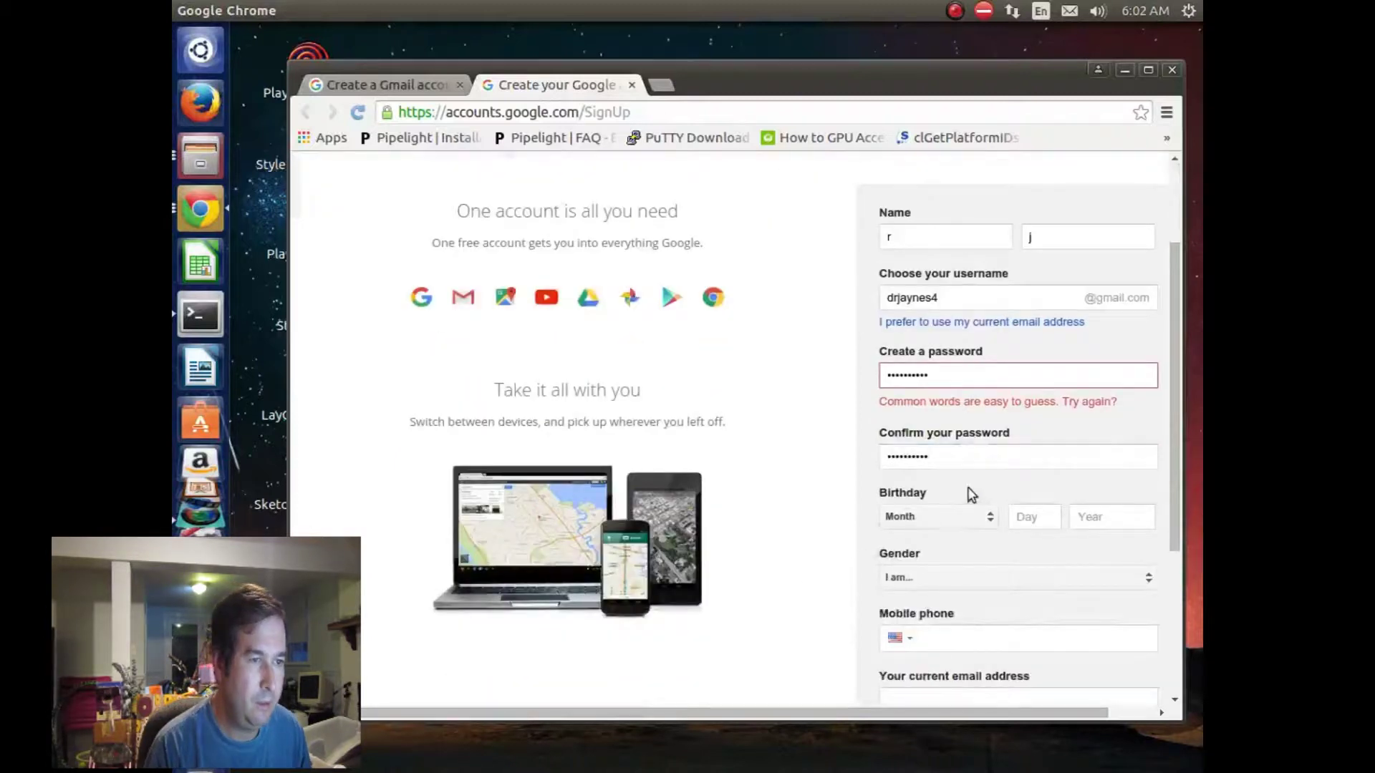
pyautogui.scroll(-1, 924, 501)
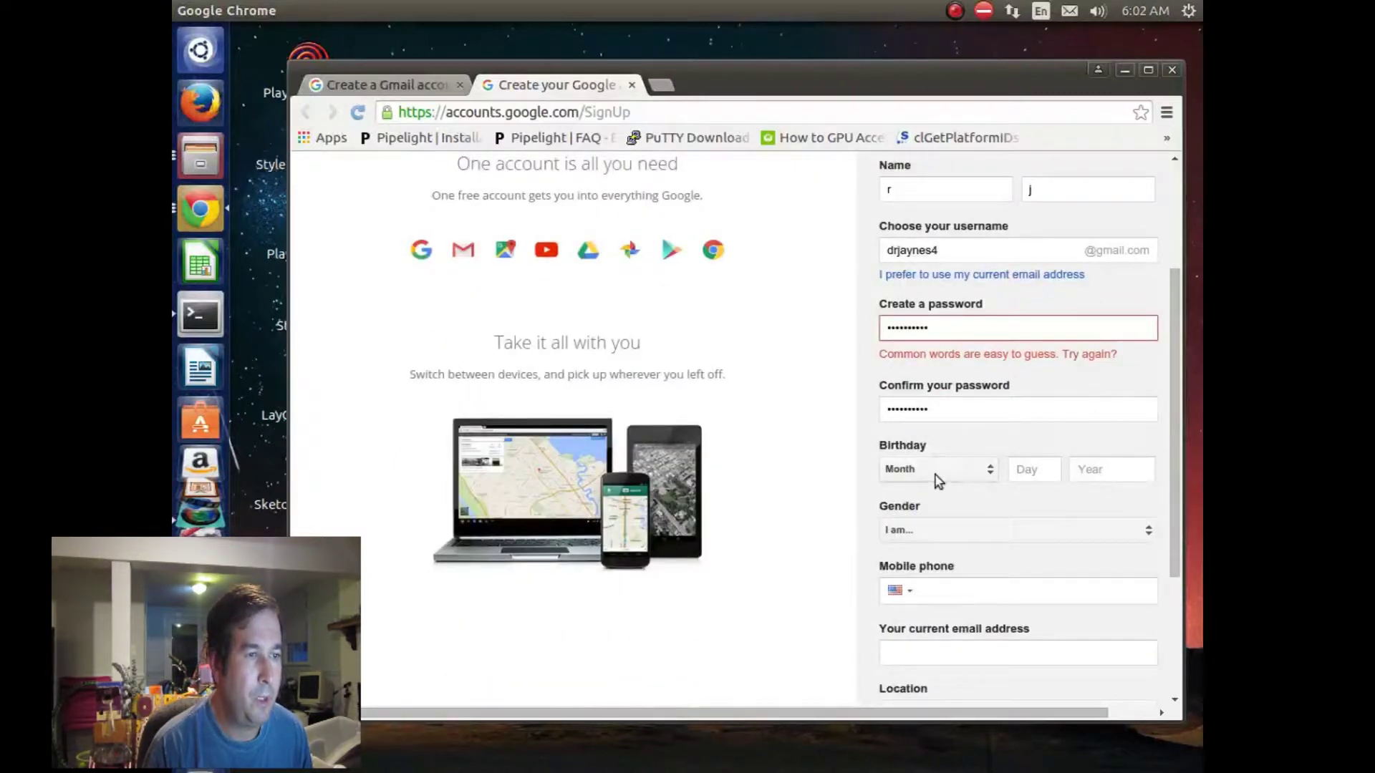
pyautogui.click(937, 474)
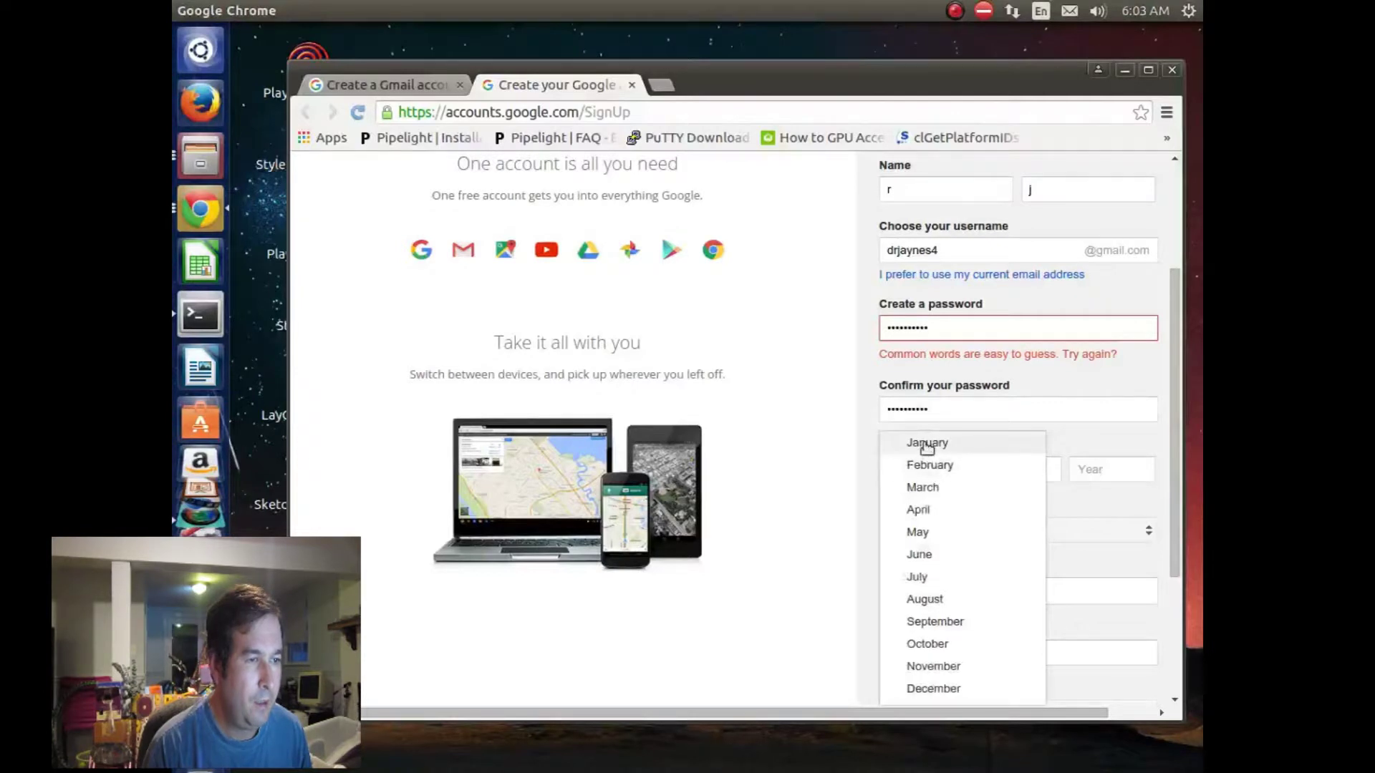
pyautogui.click(927, 444)
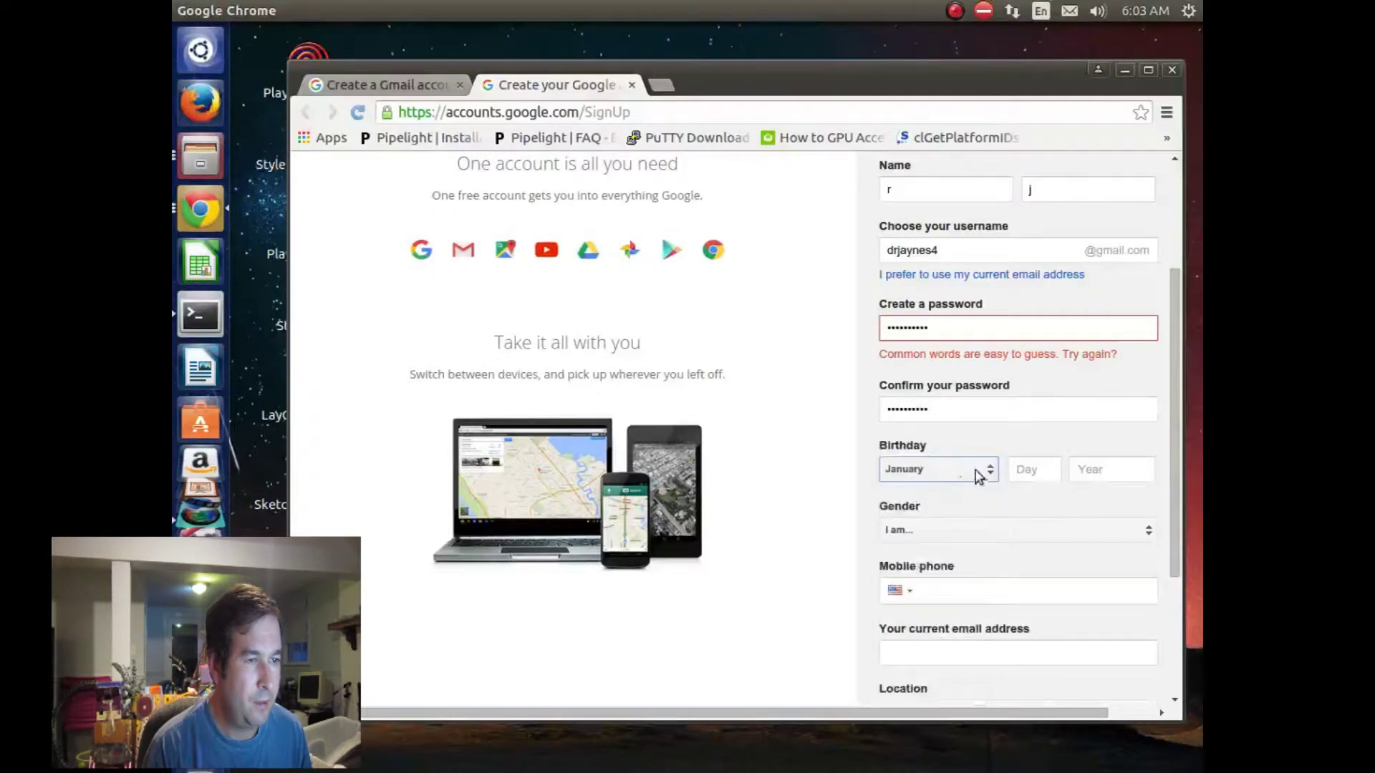
pyautogui.click(1025, 476)
pyautogui.write('1')
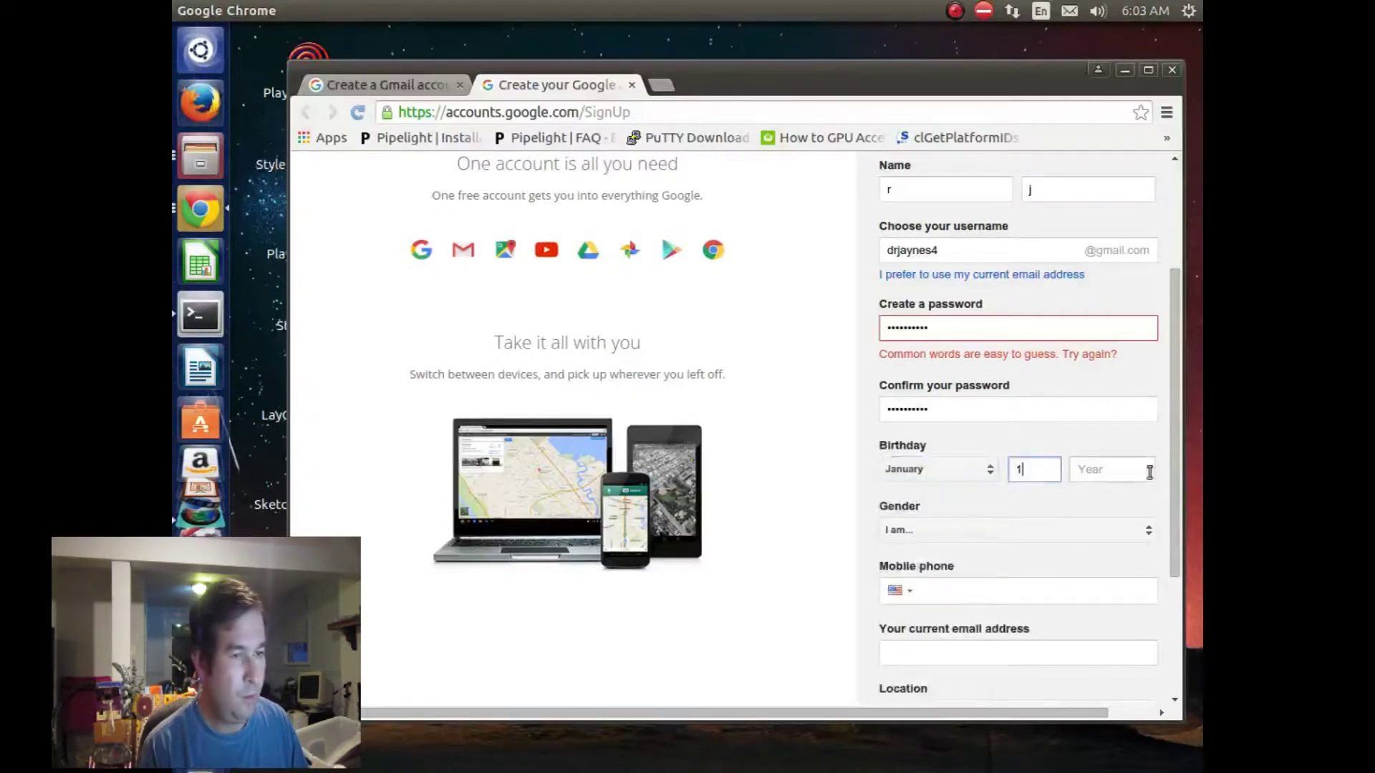
pyautogui.click(1112, 471)
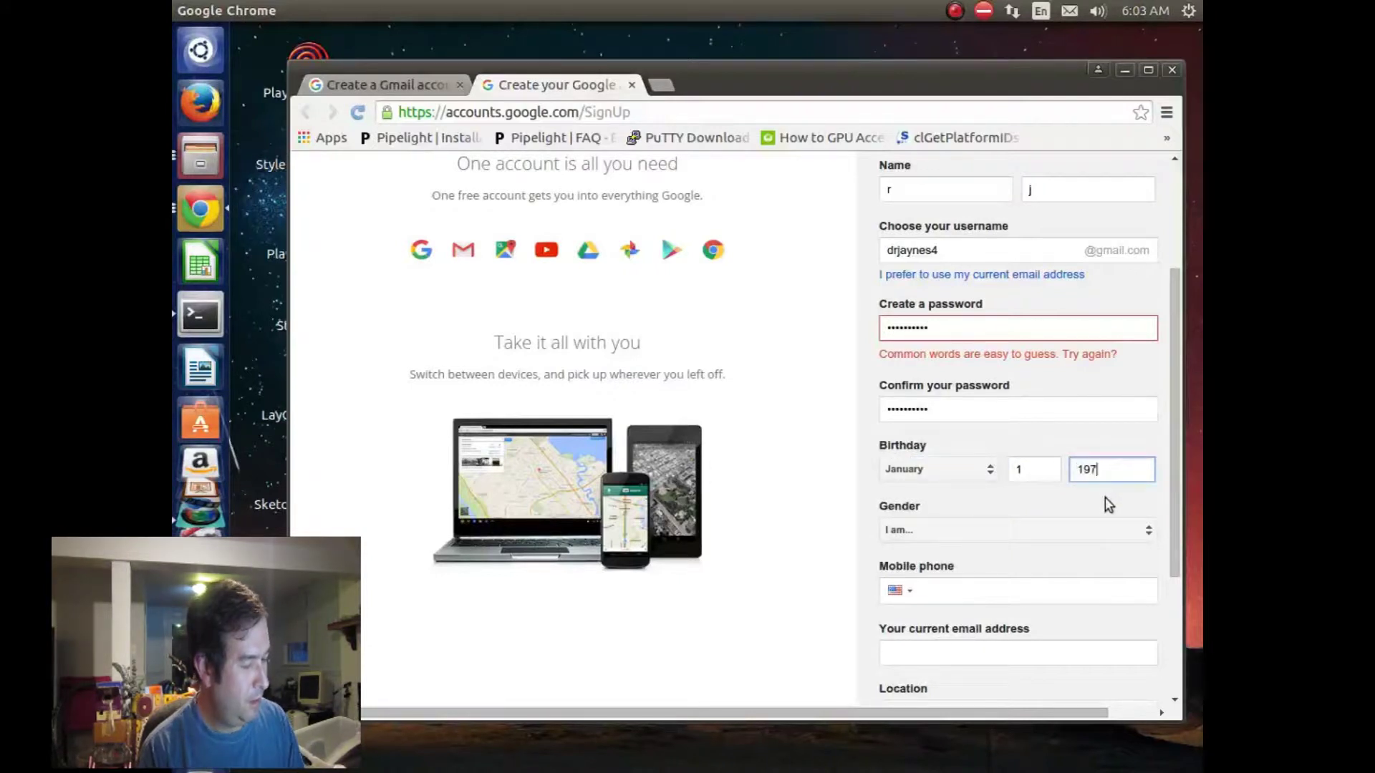
pyautogui.click(819, 467)
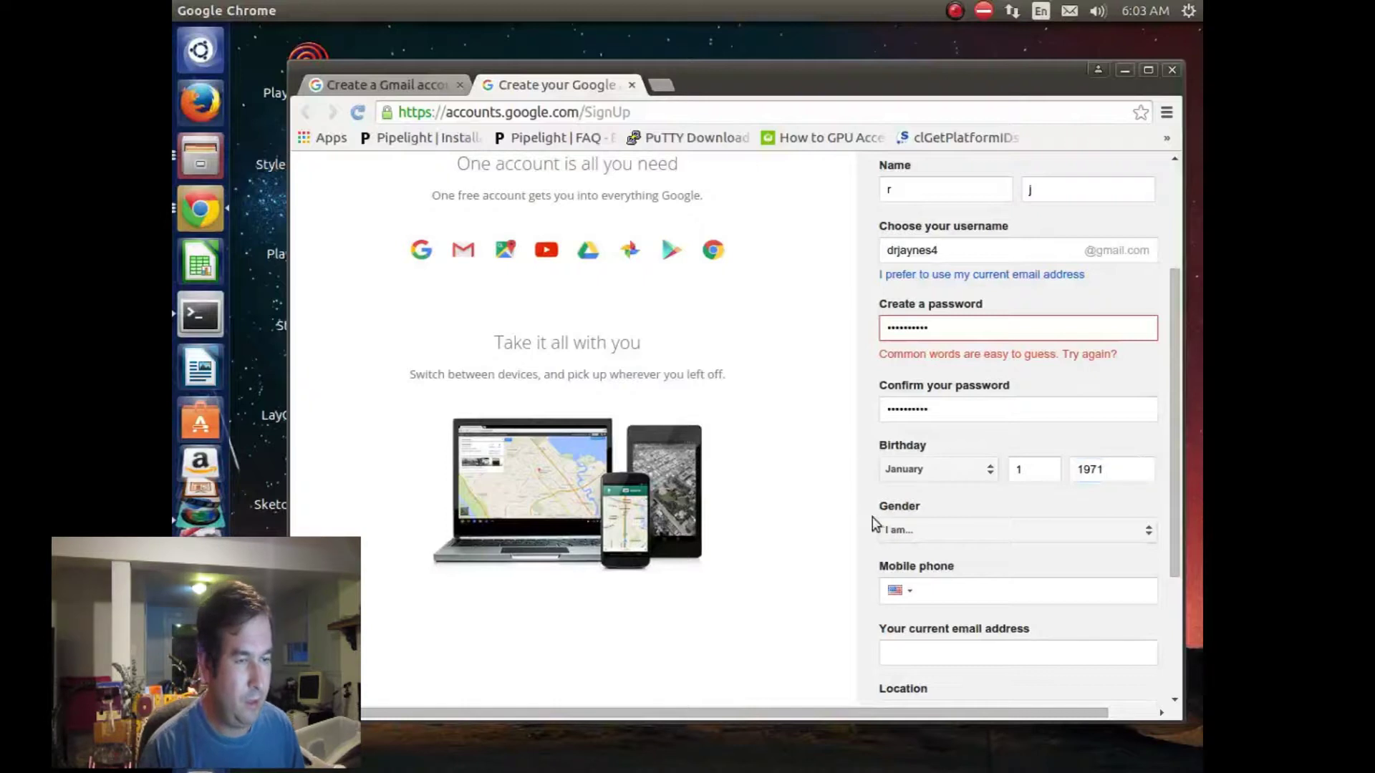
# Step: Choose Male as the gender
pyautogui.scroll(-1, 877, 523)
pyautogui.click(945, 484)
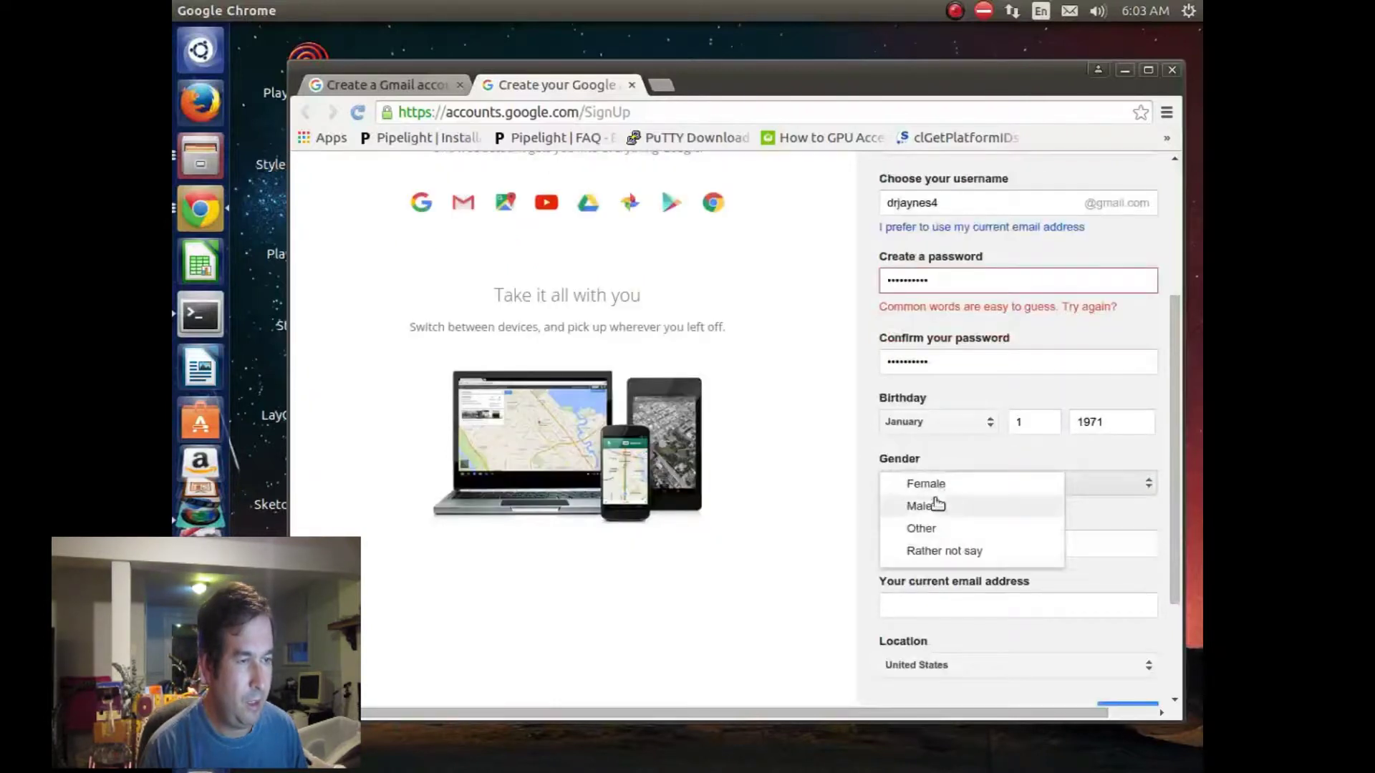
pyautogui.click(934, 507)
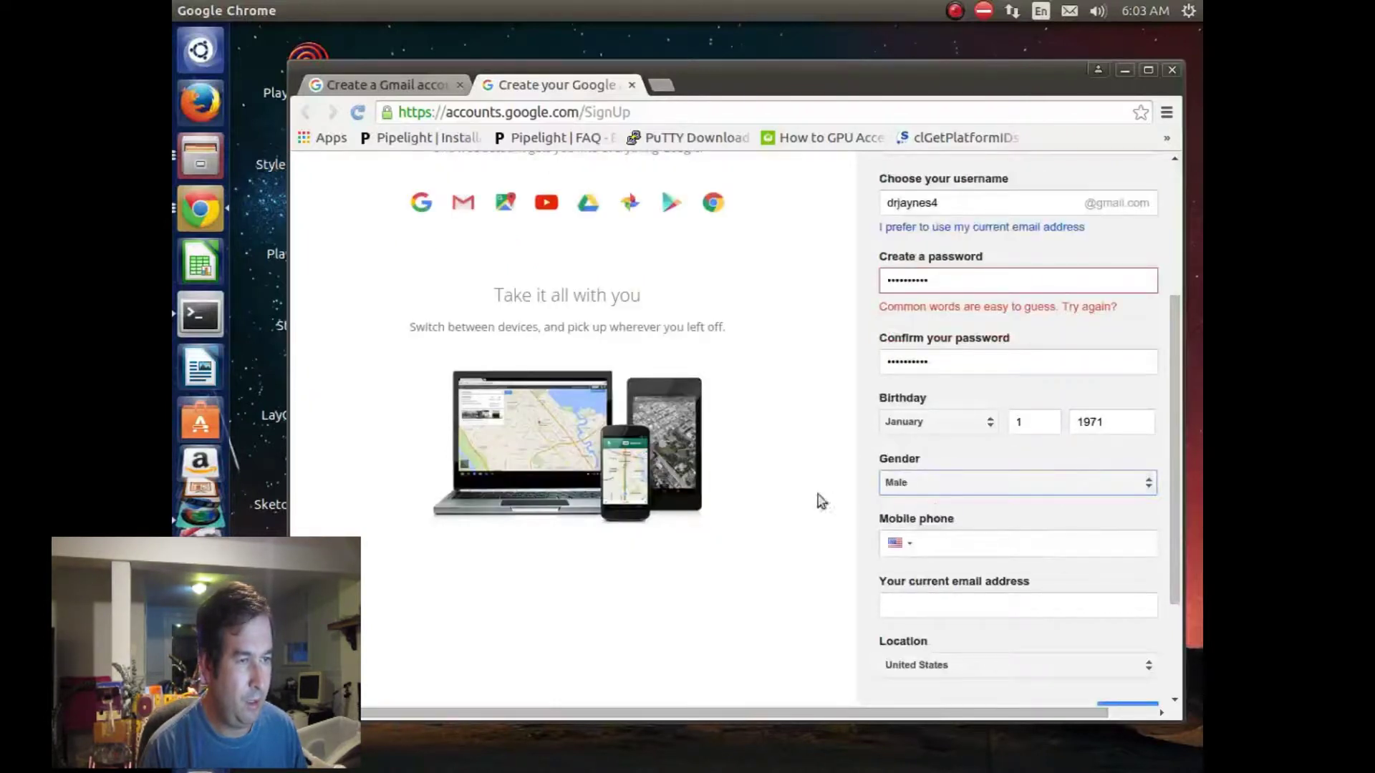
pyautogui.click(781, 478)
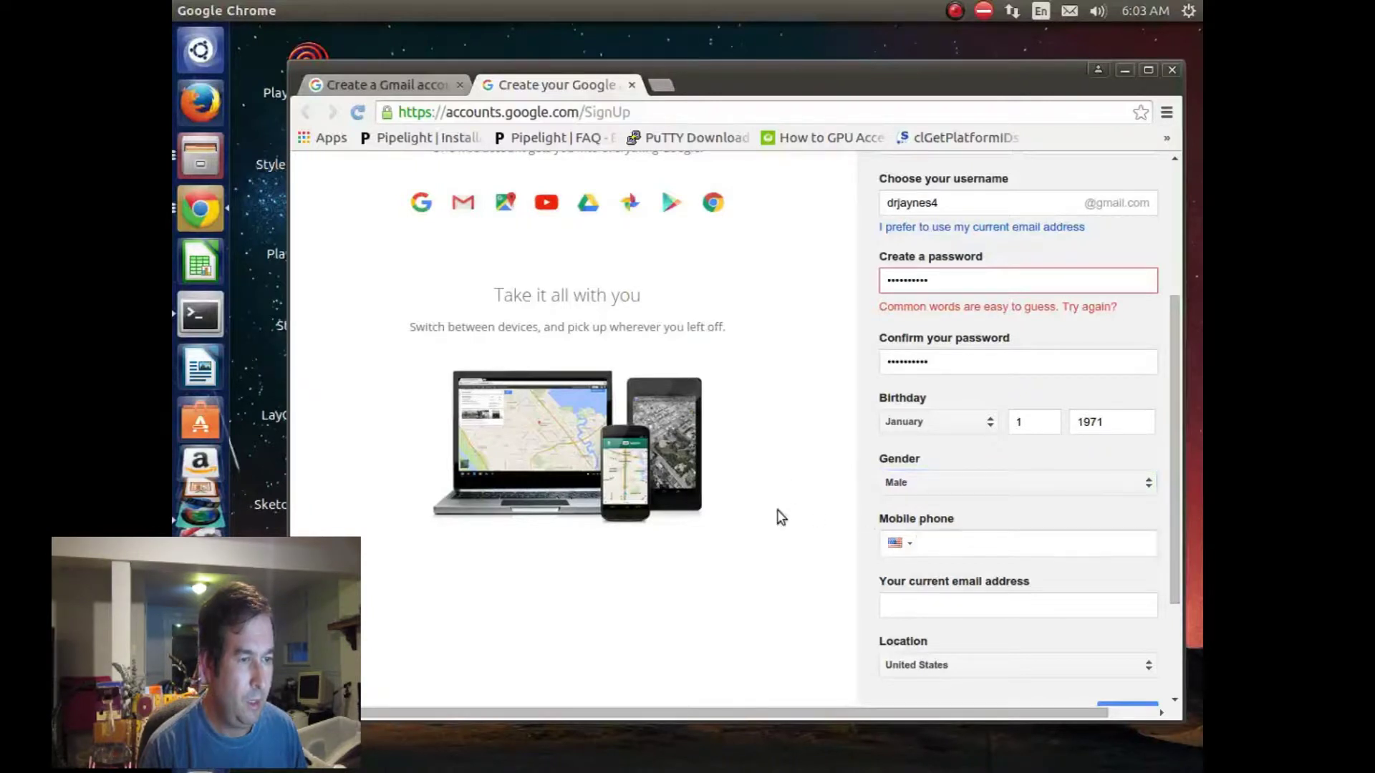
pyautogui.scroll(-1, 778, 511)
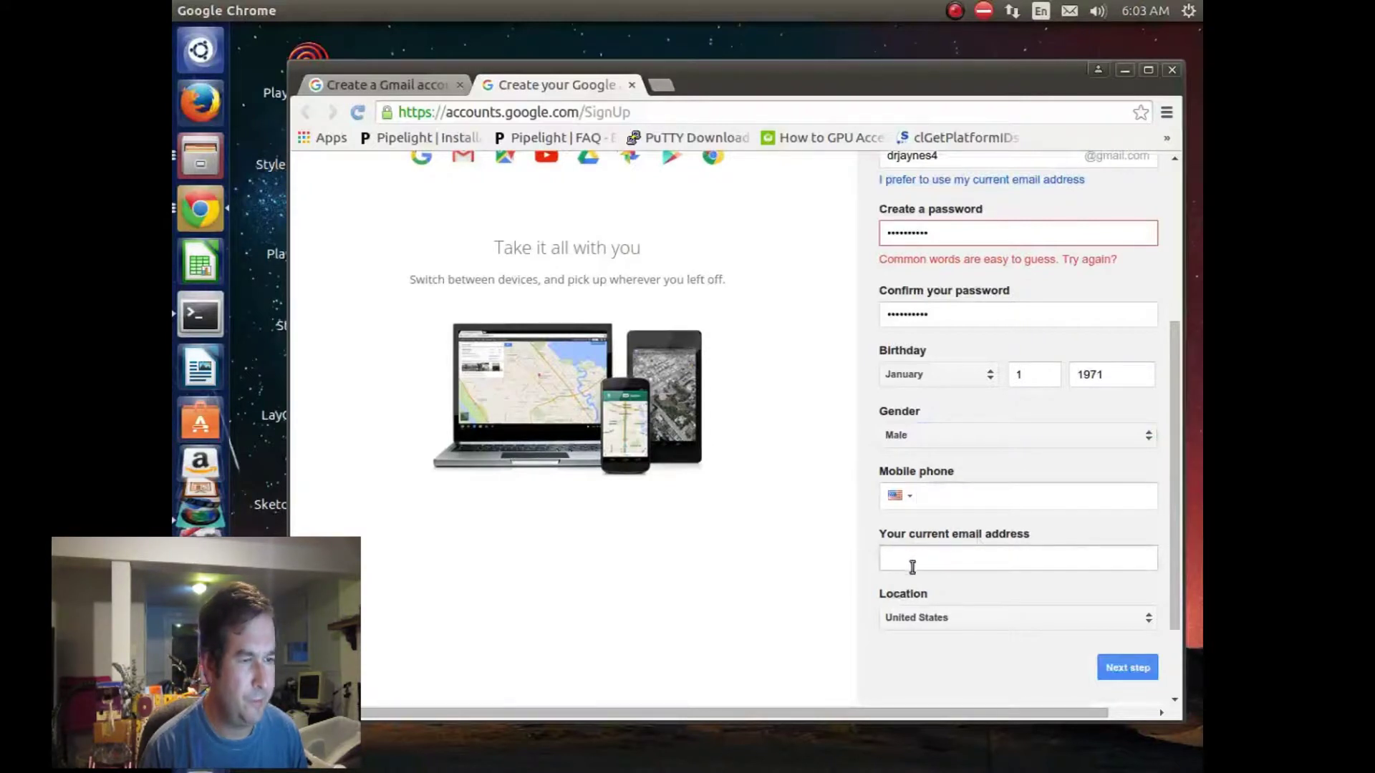
# Step: Start filling in the current e-mail address field
pyautogui.click(912, 567)
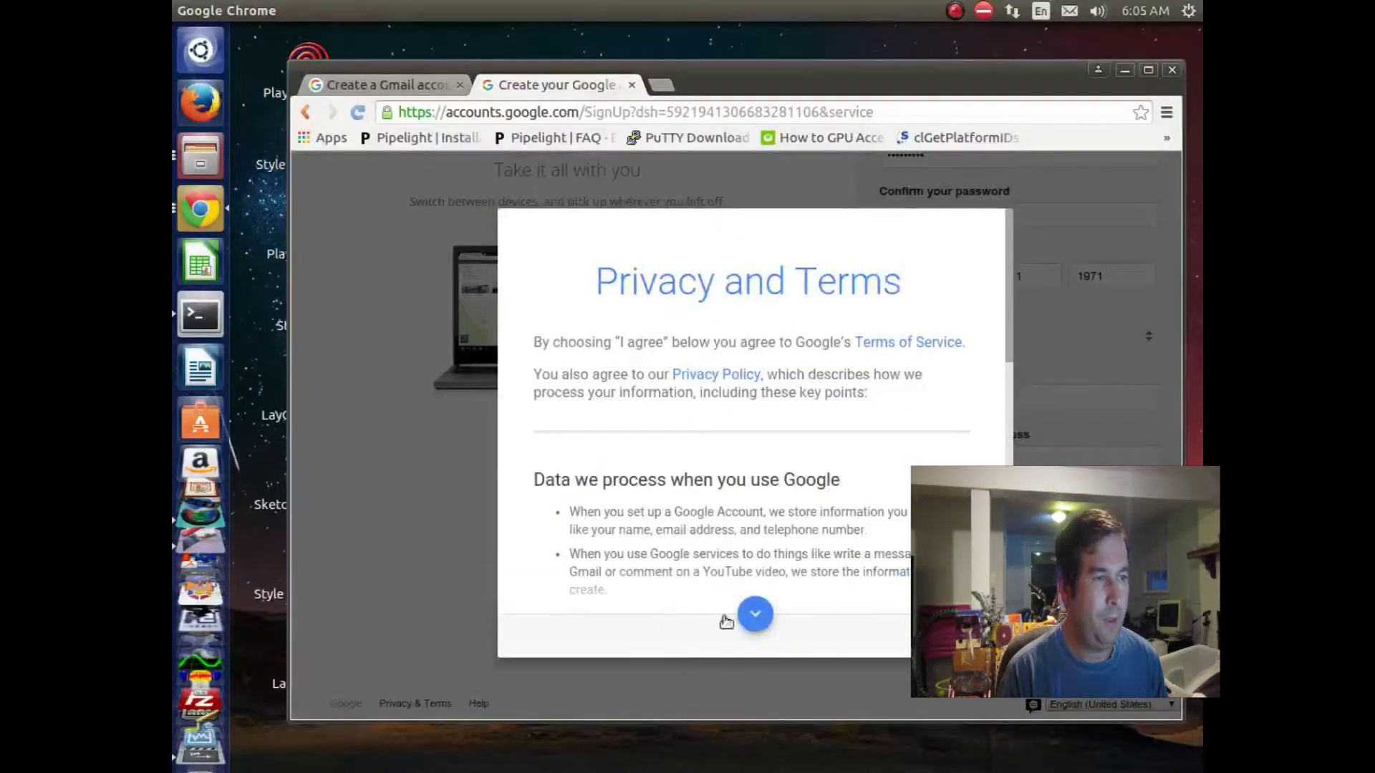
# Step: Scroll through the Privacy and Terms and agree to them
pyautogui.scroll(-1, 856, 573)
pyautogui.scroll(-10, 856, 573)
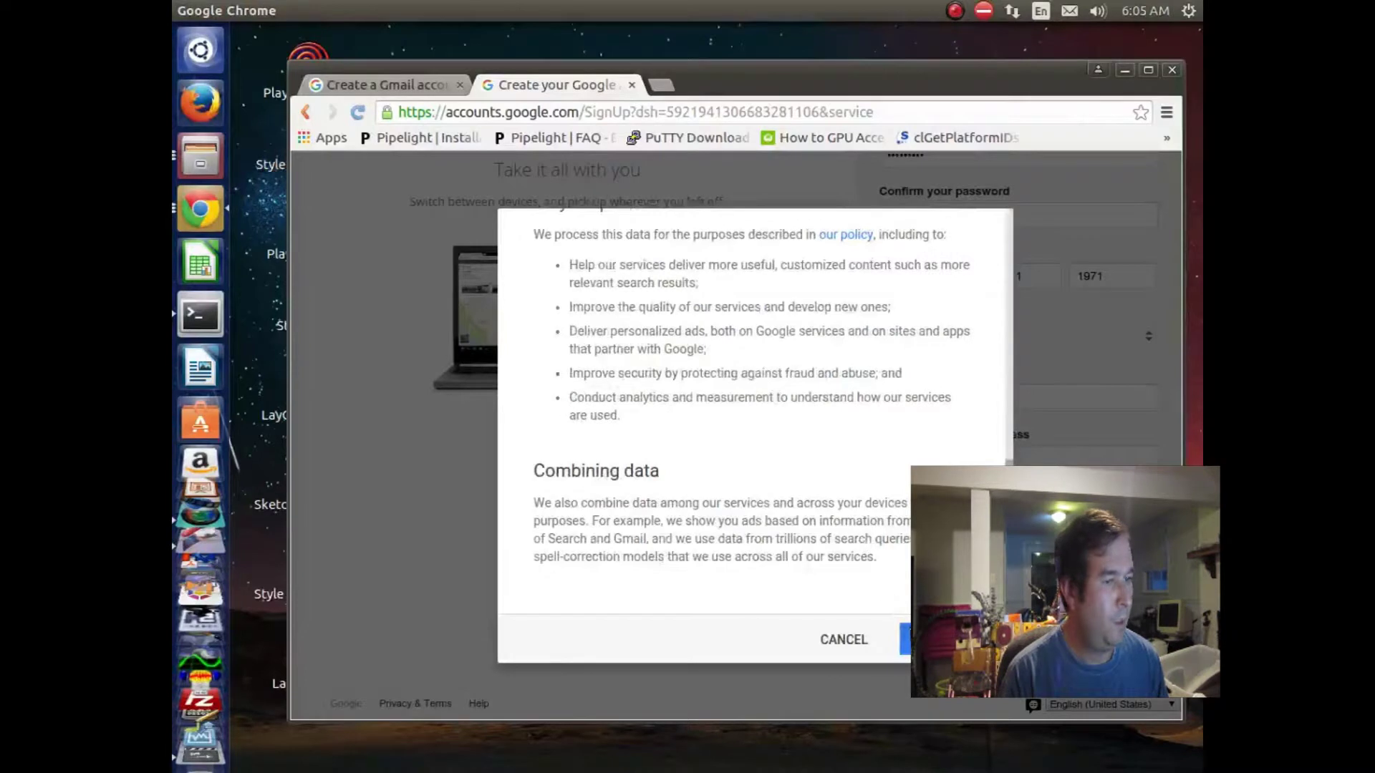
pyautogui.click(938, 639)
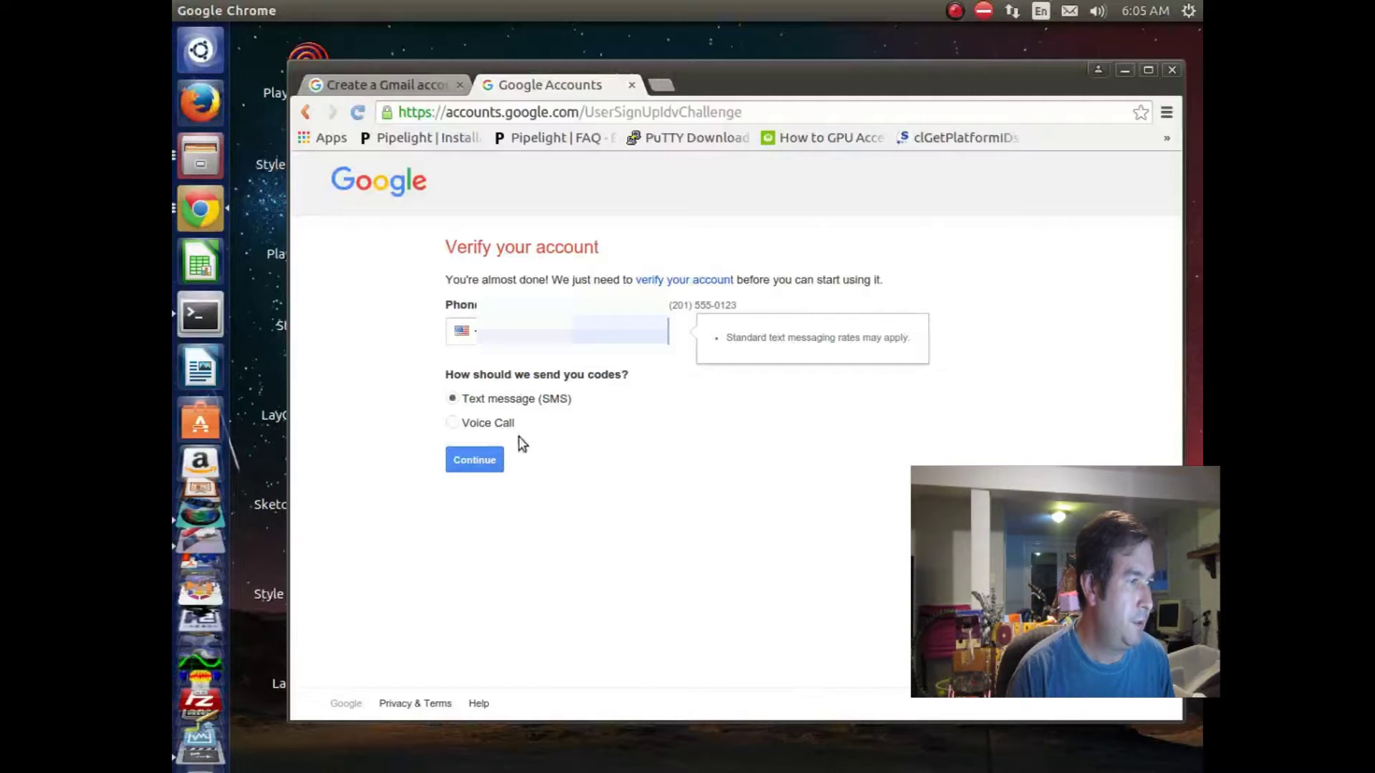
# Step: Have the verification code sent by text message and submit it
pyautogui.click(481, 463)
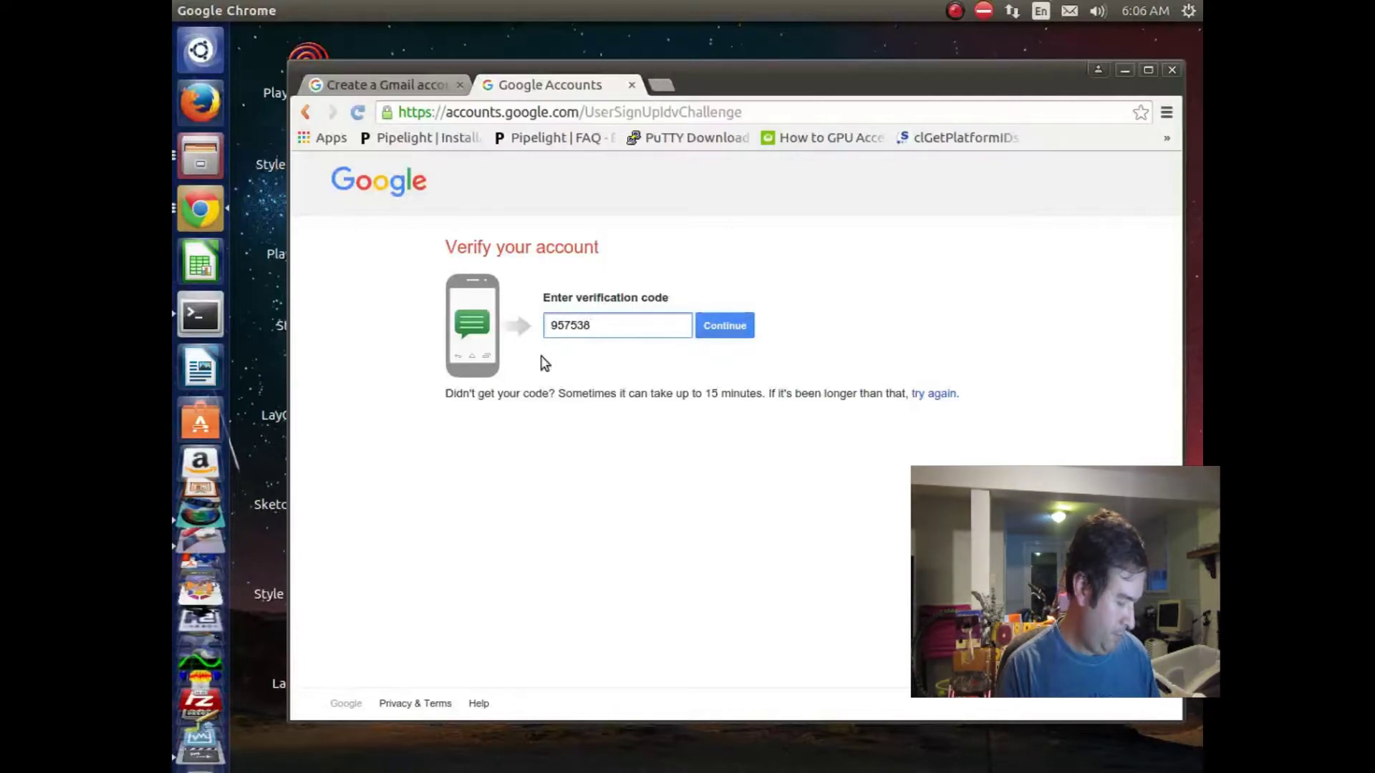
pyautogui.click(722, 331)
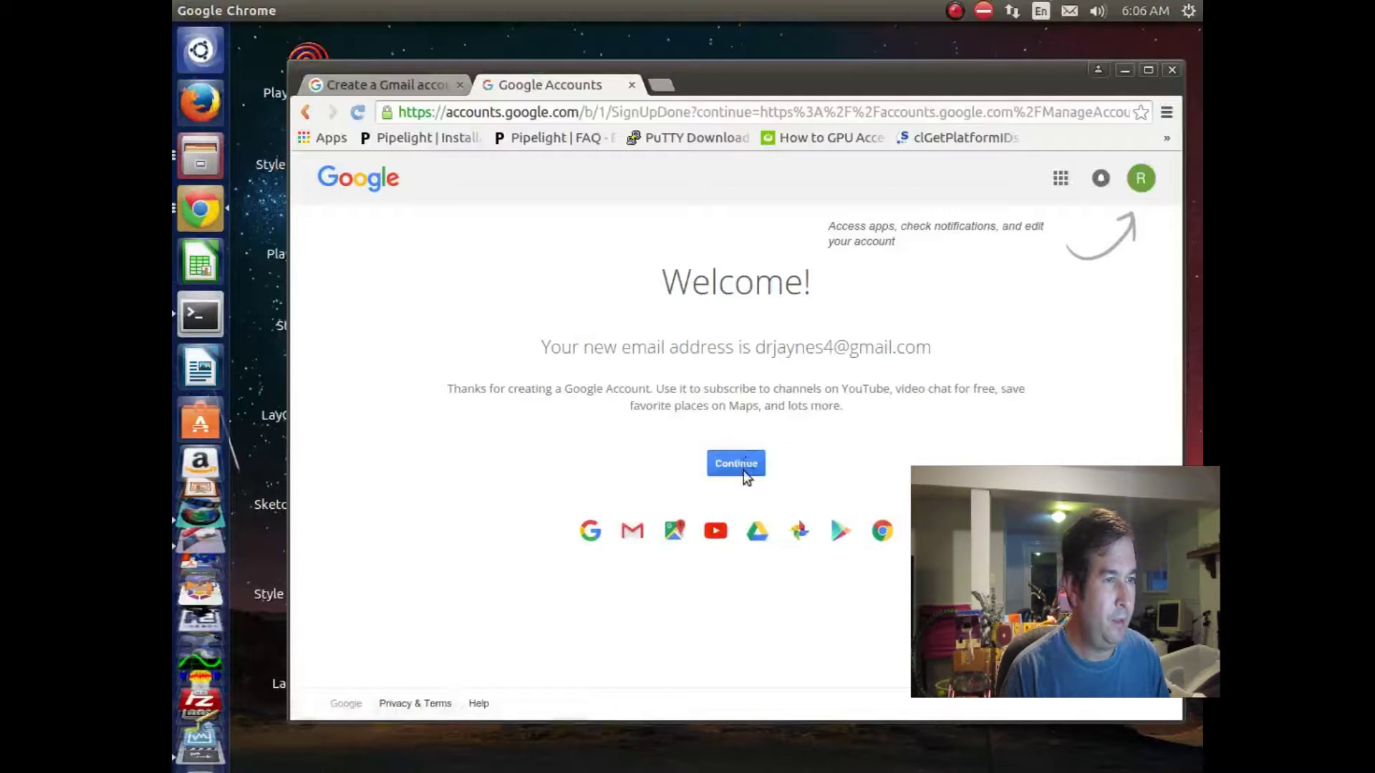
# Step: Continue from the Welcome page into My Account and browse its overview
pyautogui.click(744, 471)
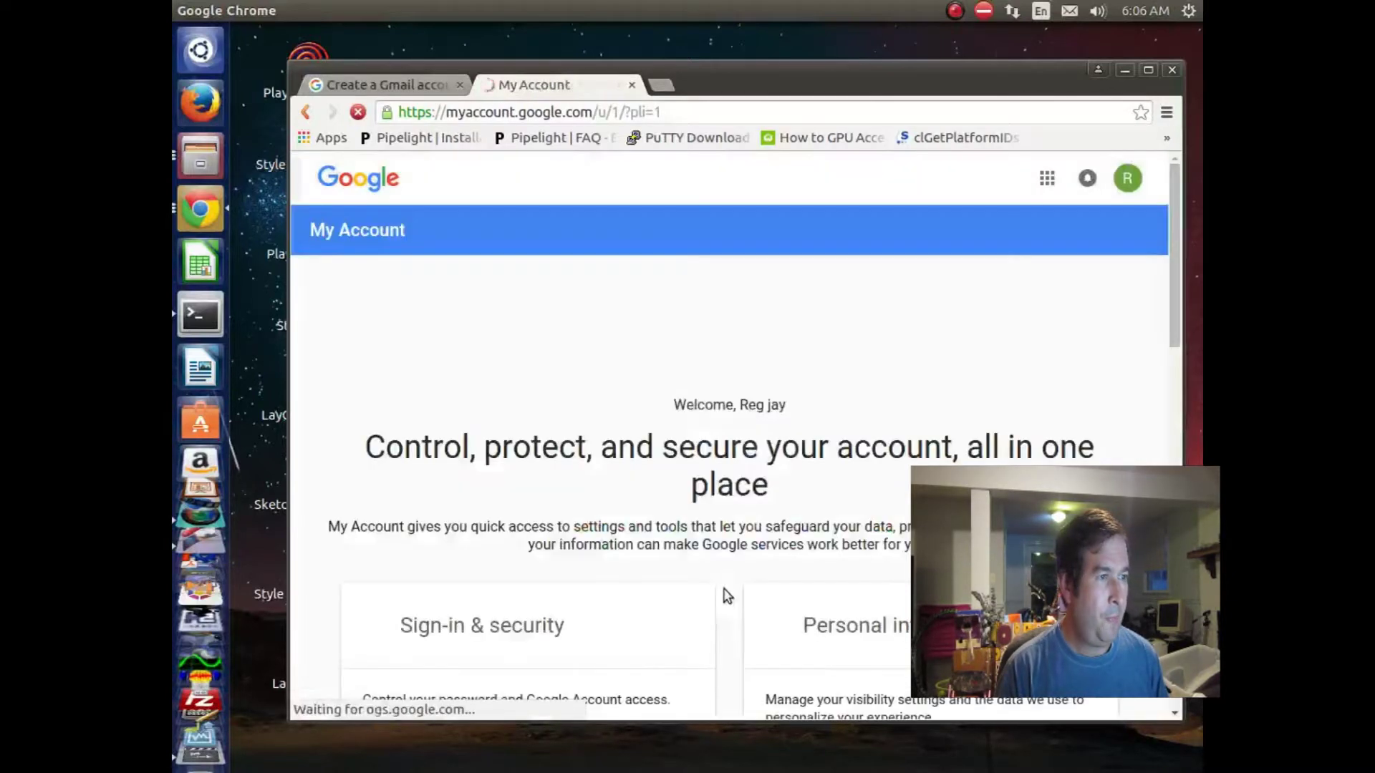
pyautogui.scroll(-4, 798, 598)
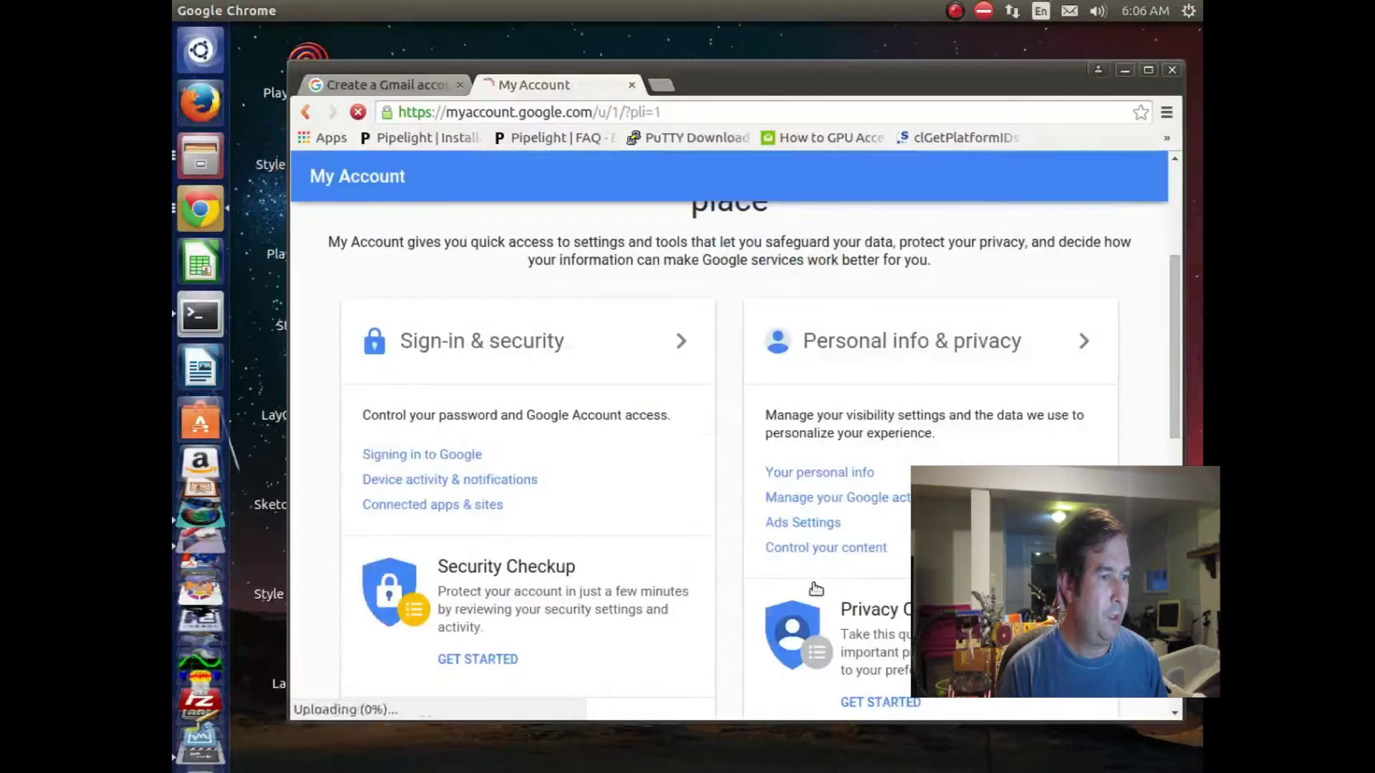
pyautogui.scroll(-5, 822, 590)
pyautogui.scroll(-5, 833, 596)
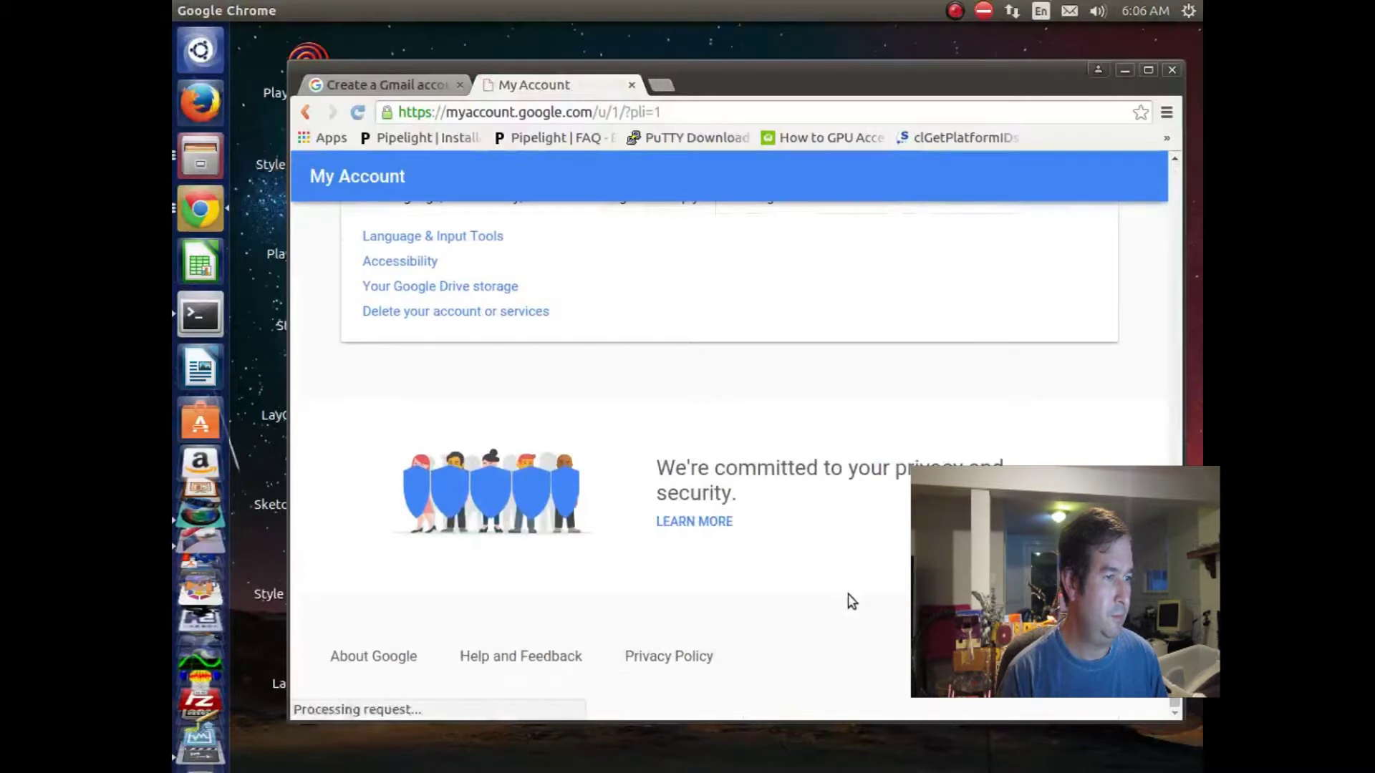
pyautogui.scroll(5, 849, 600)
pyautogui.scroll(10, 851, 600)
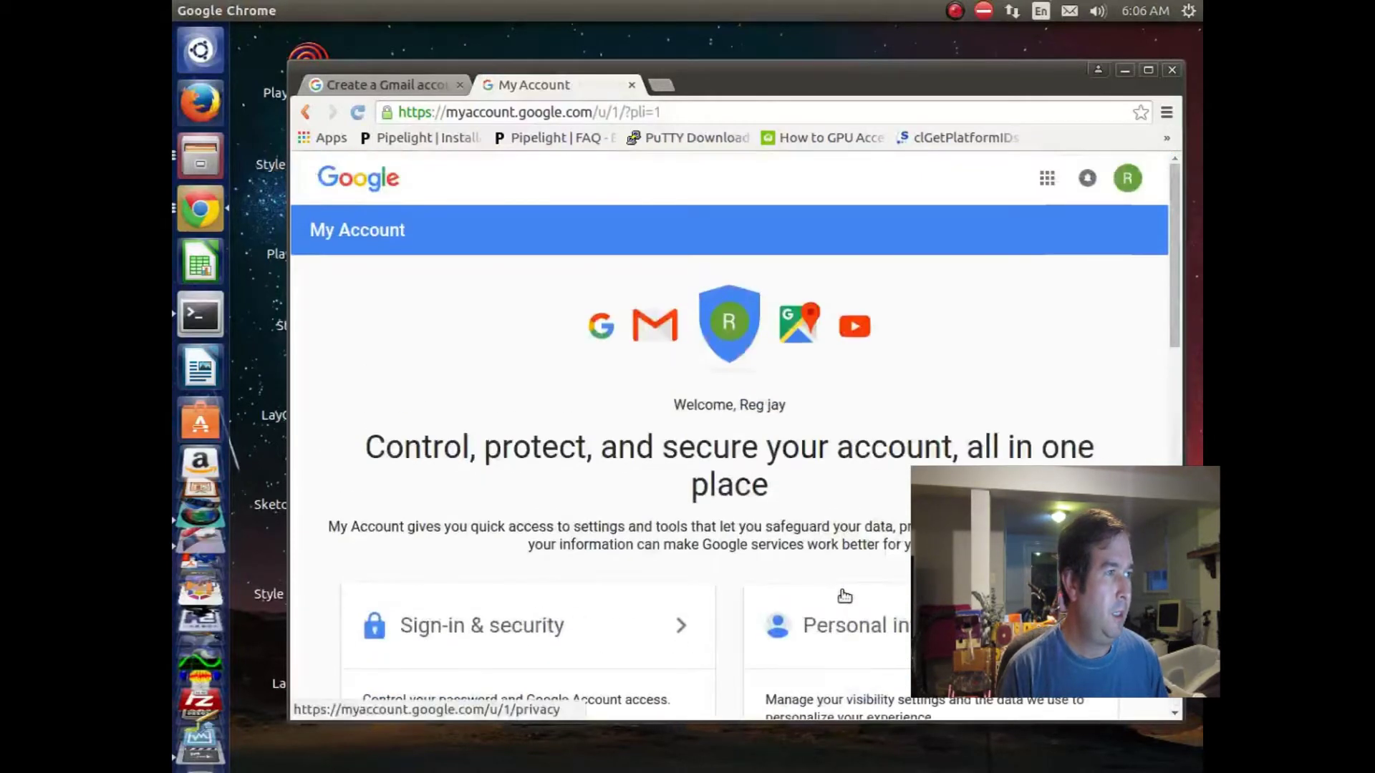
pyautogui.click(366, 188)
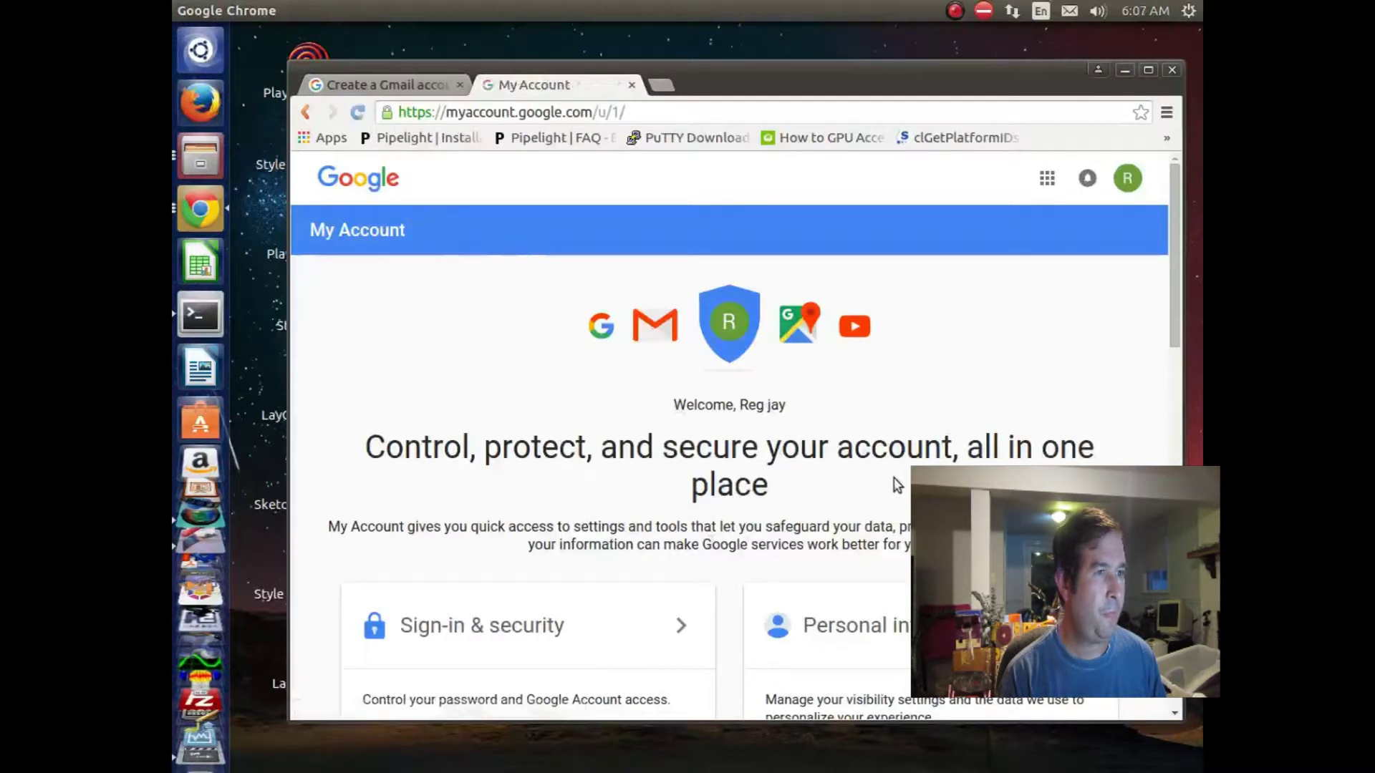
pyautogui.scroll(-5, 635, 559)
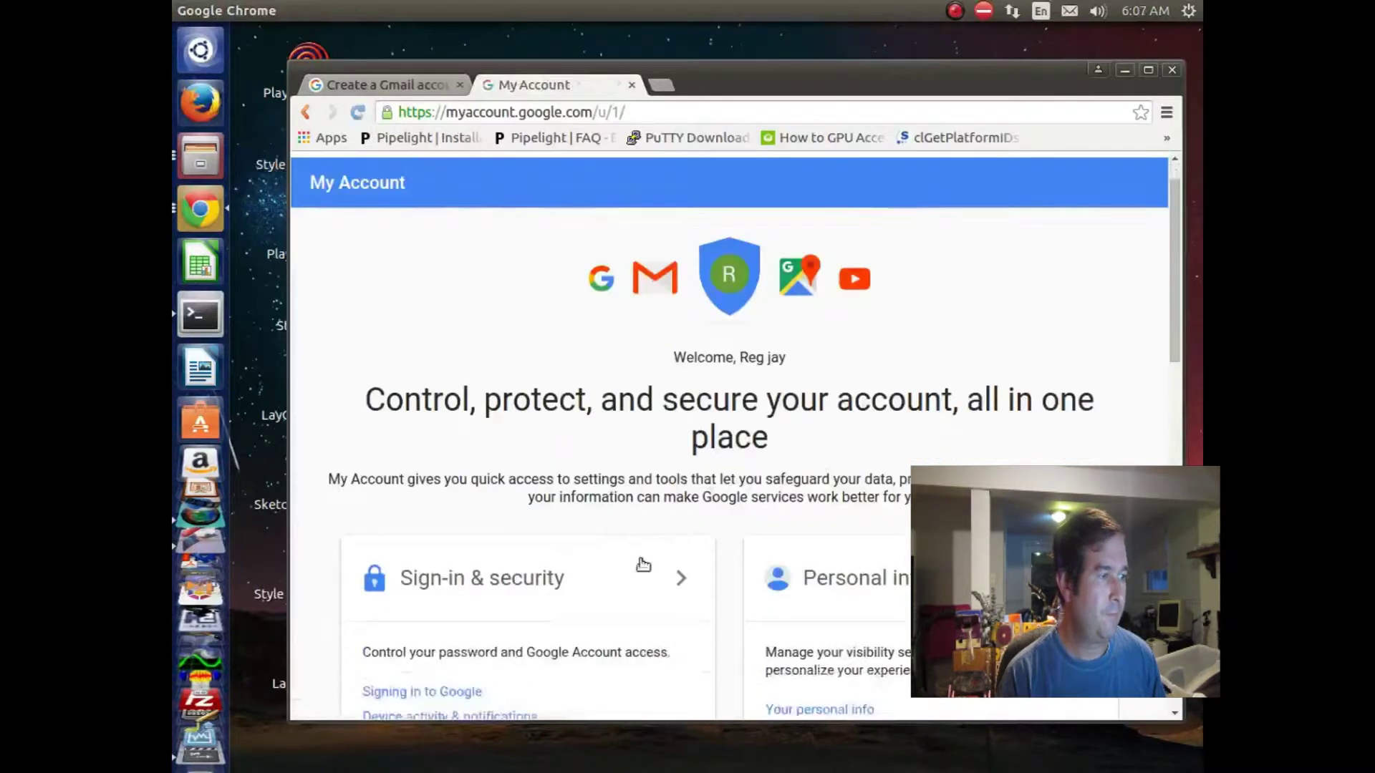
pyautogui.click(499, 429)
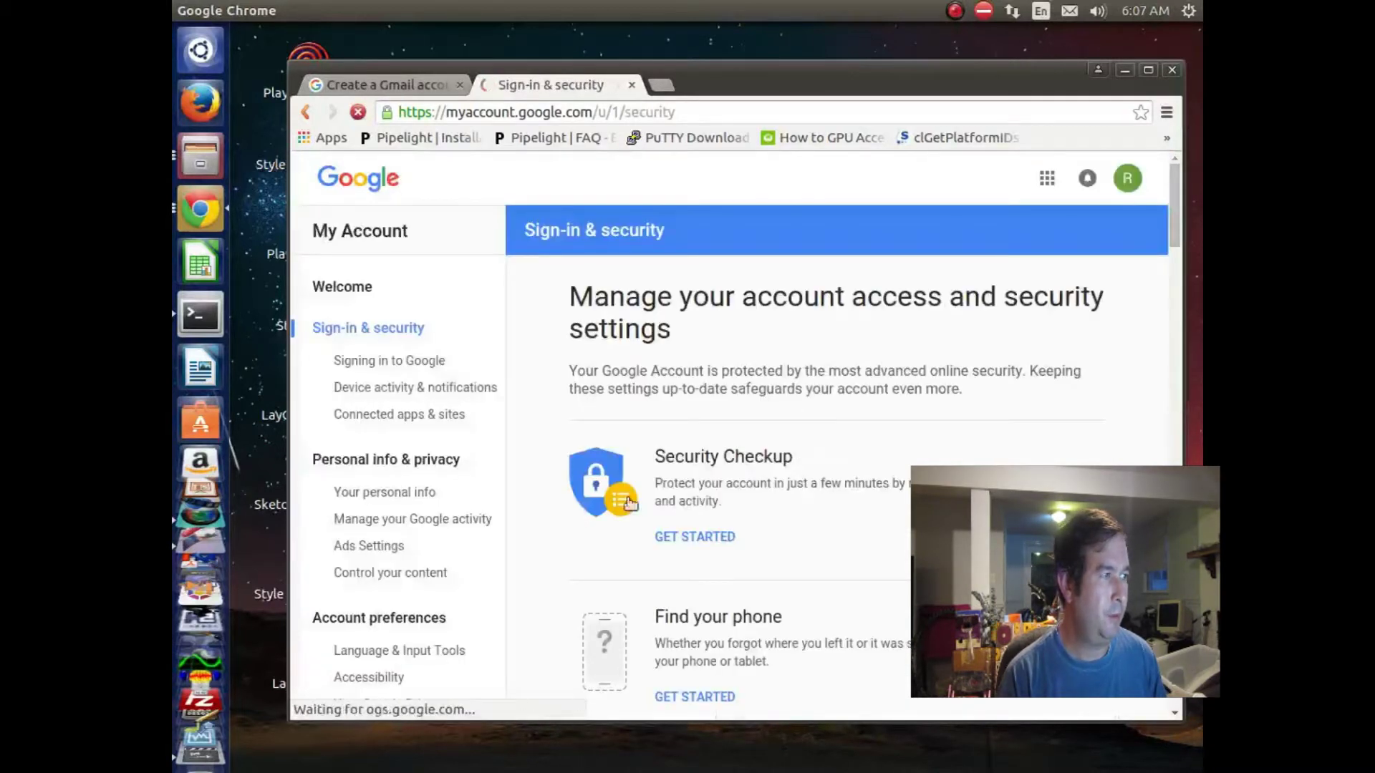
pyautogui.scroll(-1, 709, 494)
pyautogui.scroll(-12, 767, 466)
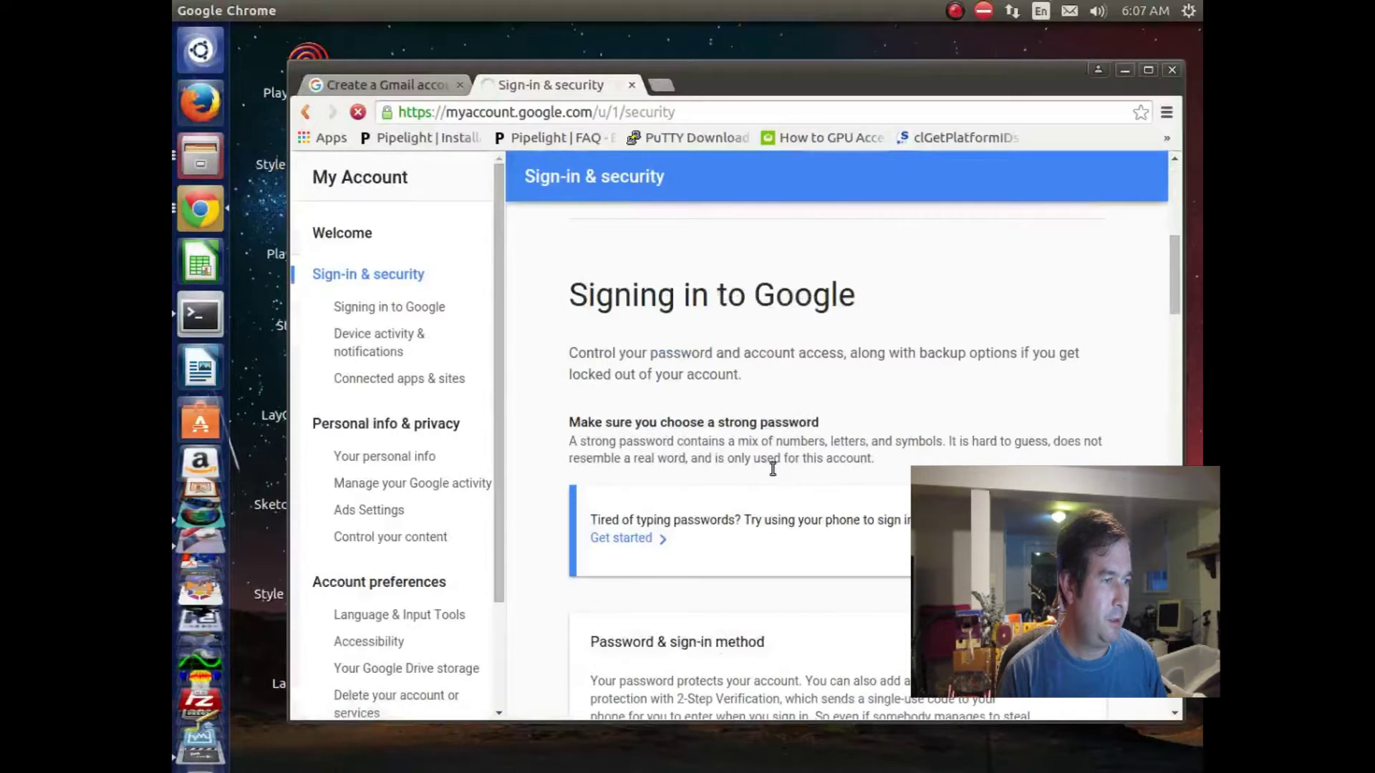
pyautogui.scroll(-7, 775, 473)
pyautogui.scroll(-5, 776, 472)
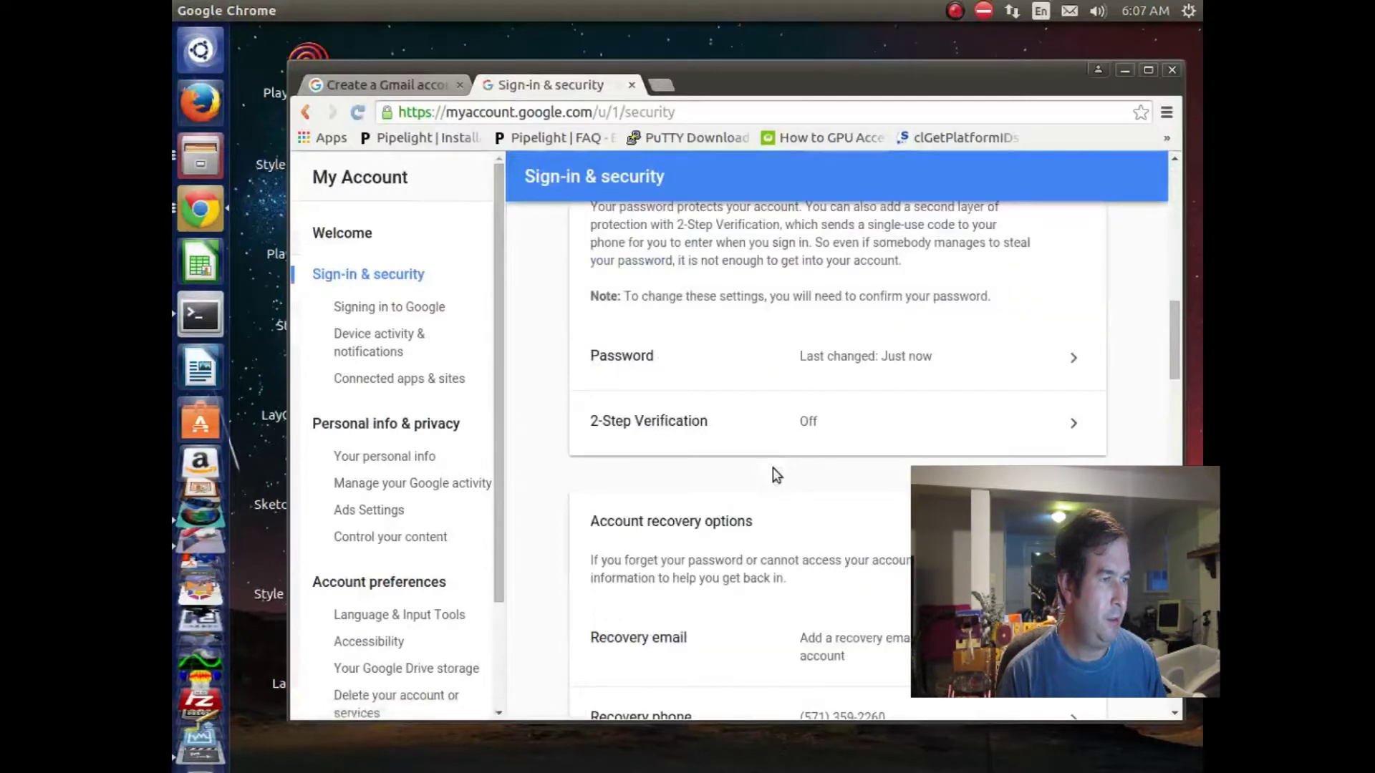
pyautogui.scroll(4, 773, 467)
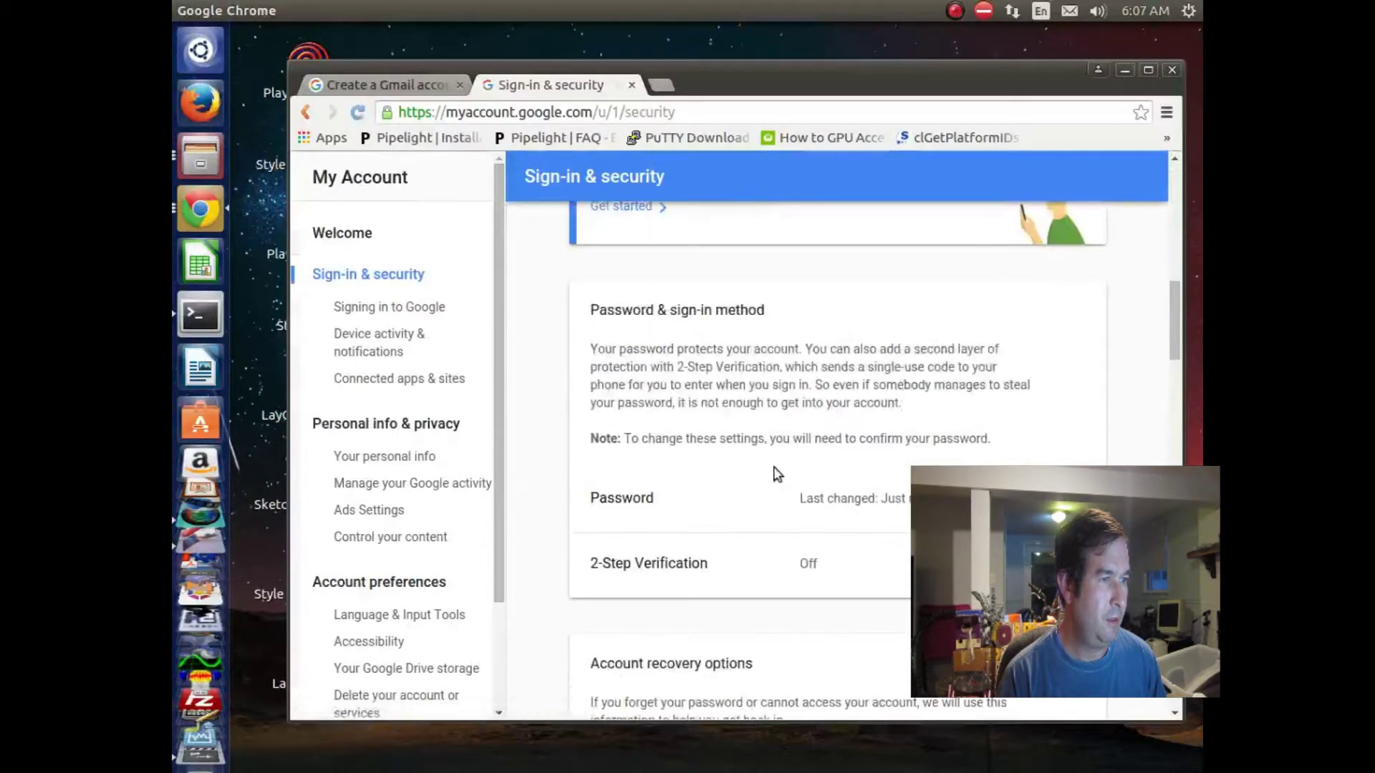
pyautogui.scroll(20, 777, 474)
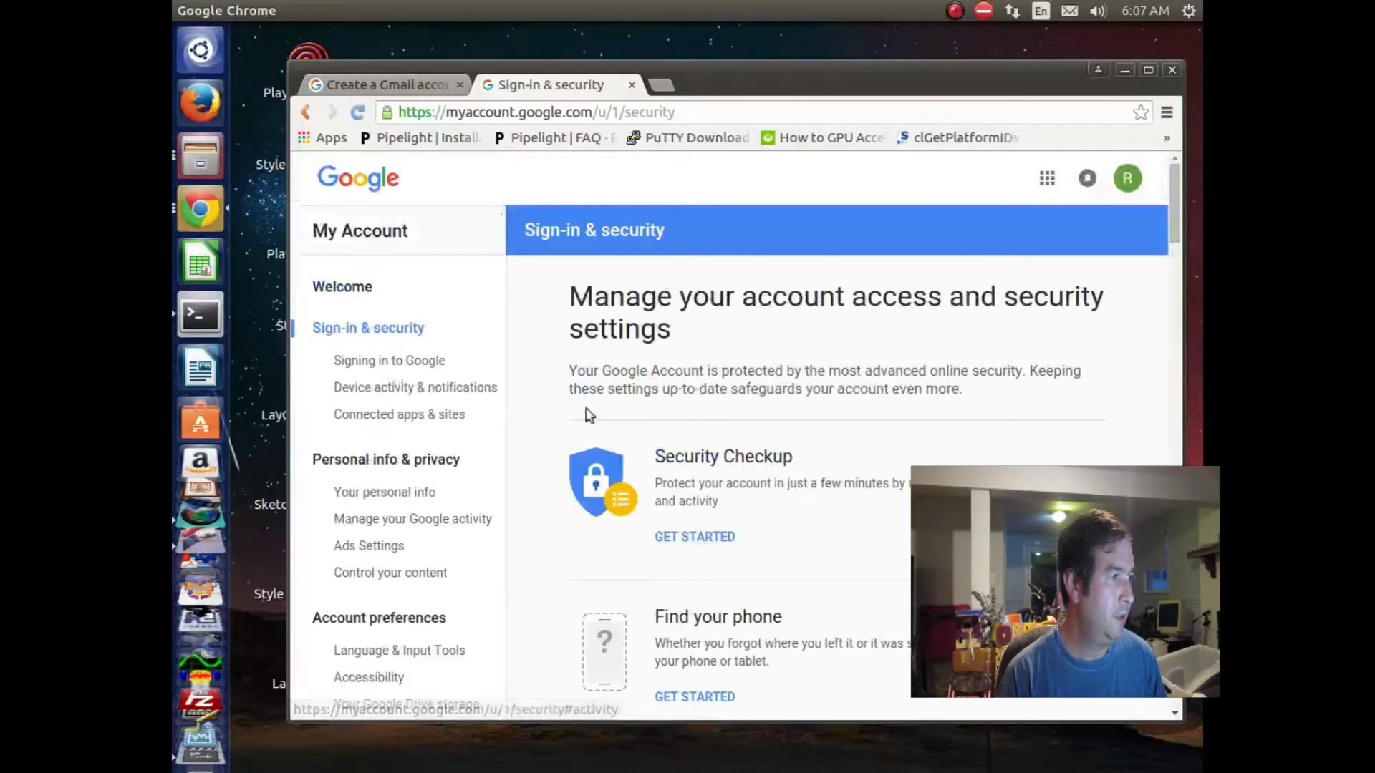
pyautogui.scroll(-8, 707, 412)
pyautogui.scroll(-15, 708, 415)
pyautogui.scroll(-8, 710, 423)
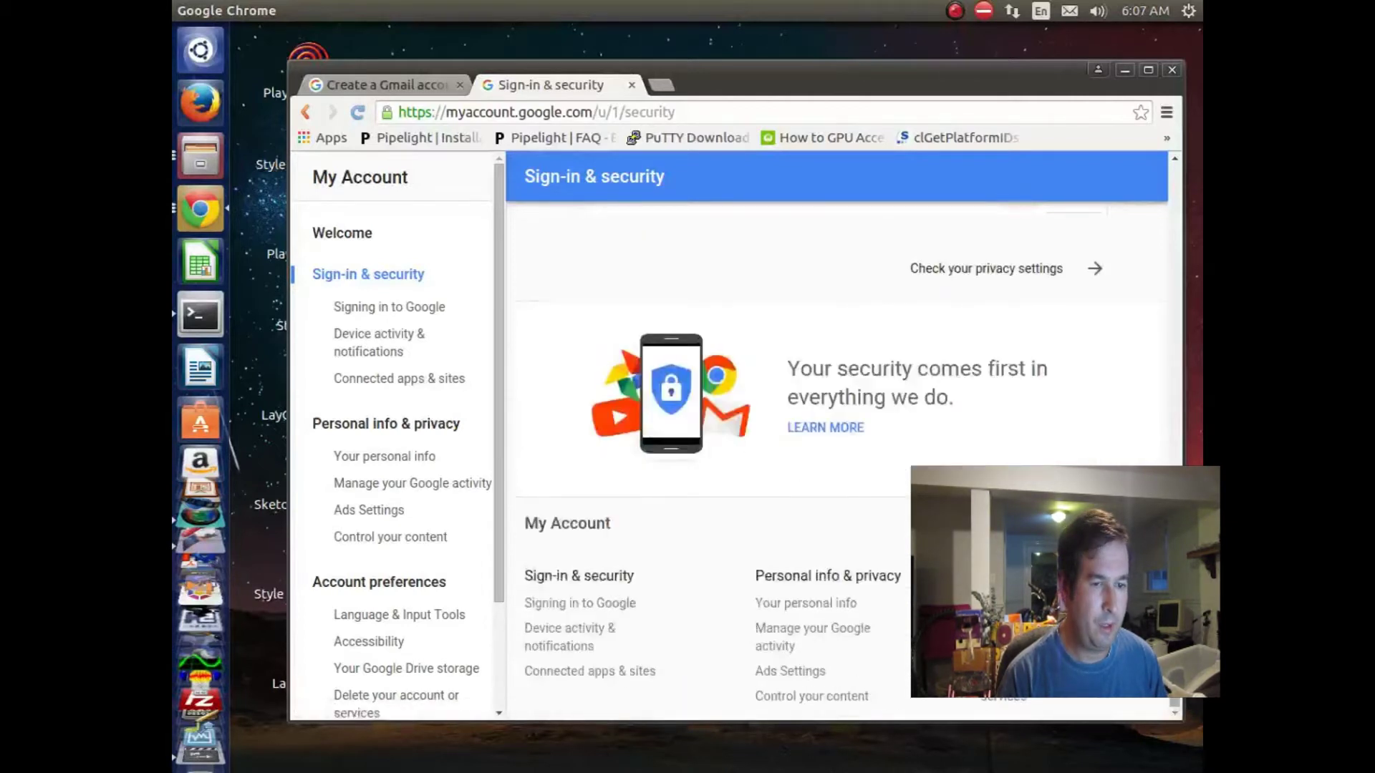
pyautogui.scroll(20, 788, 429)
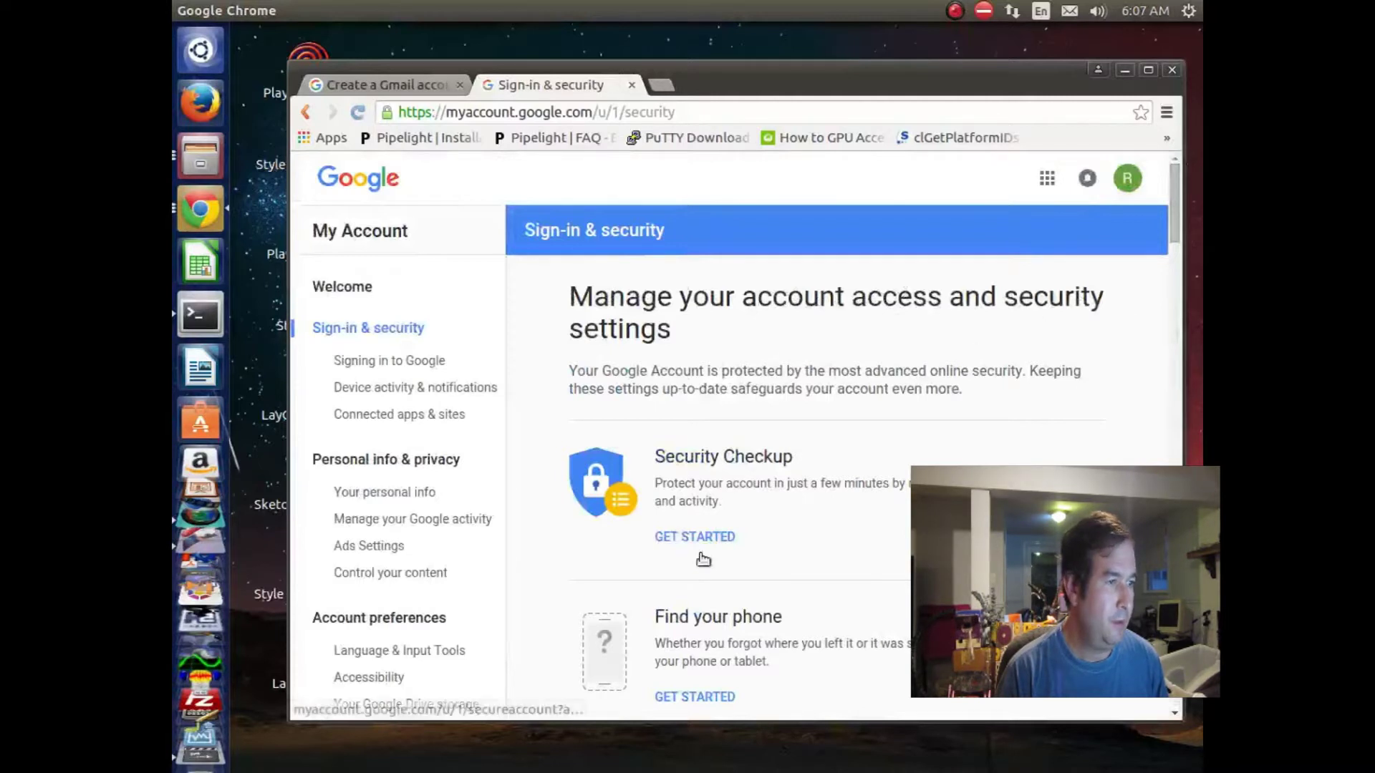
pyautogui.scroll(-5, 730, 556)
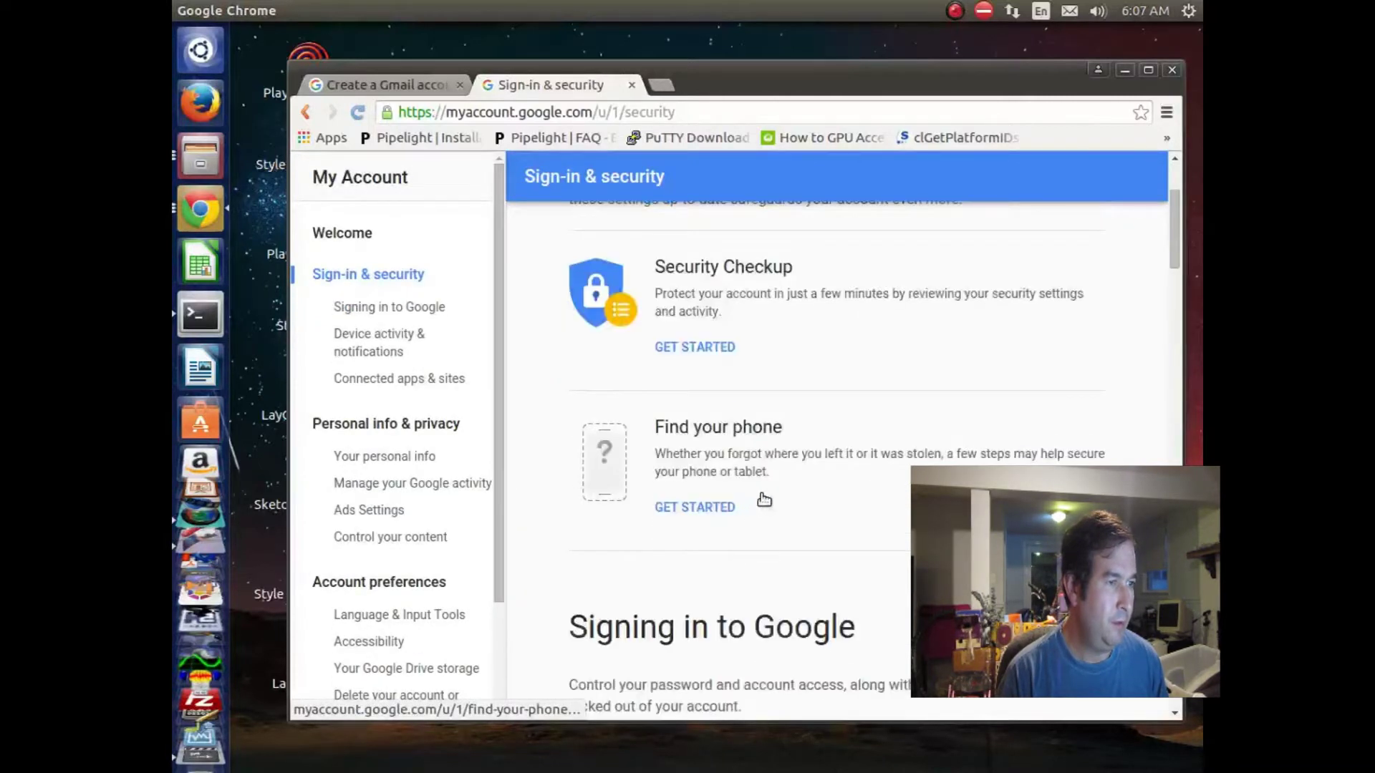
pyautogui.scroll(-10, 759, 505)
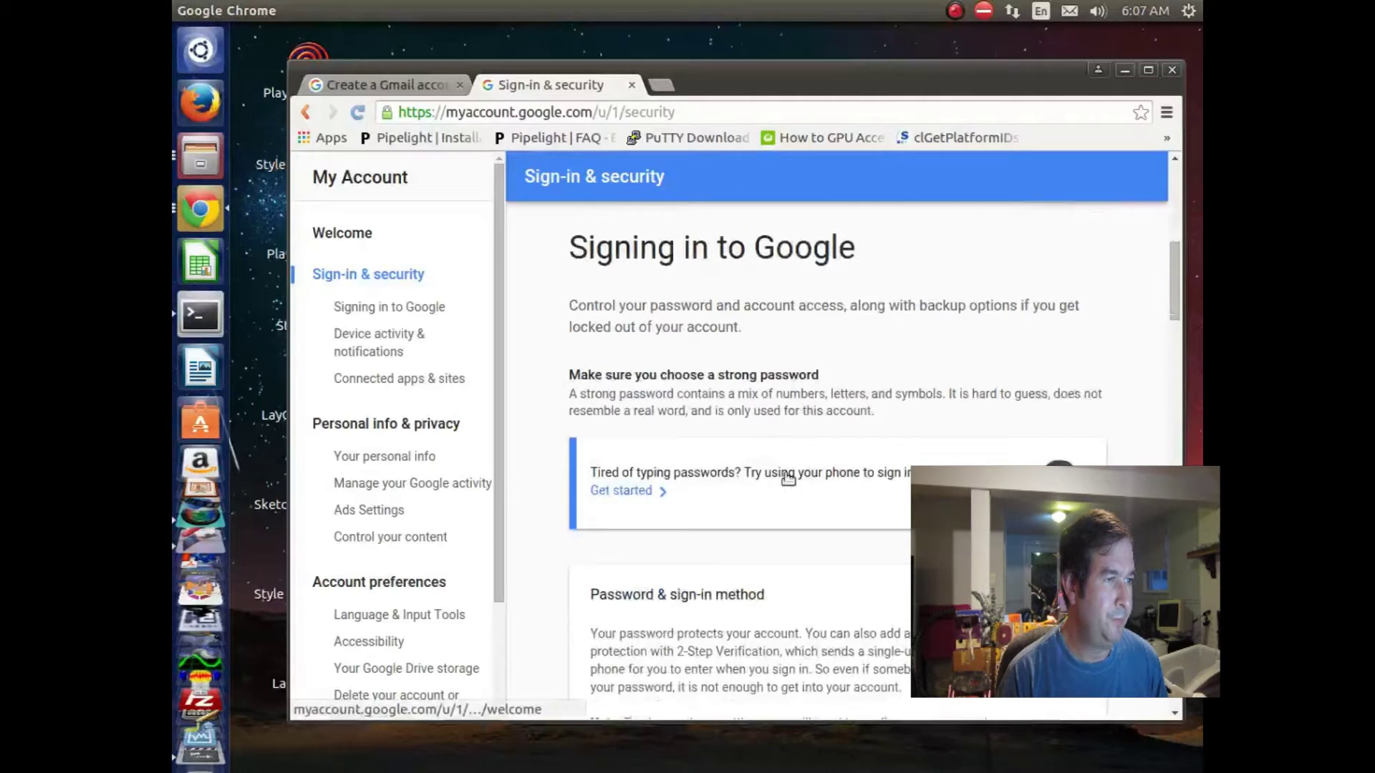
pyautogui.scroll(8, 783, 476)
pyautogui.scroll(8, 786, 467)
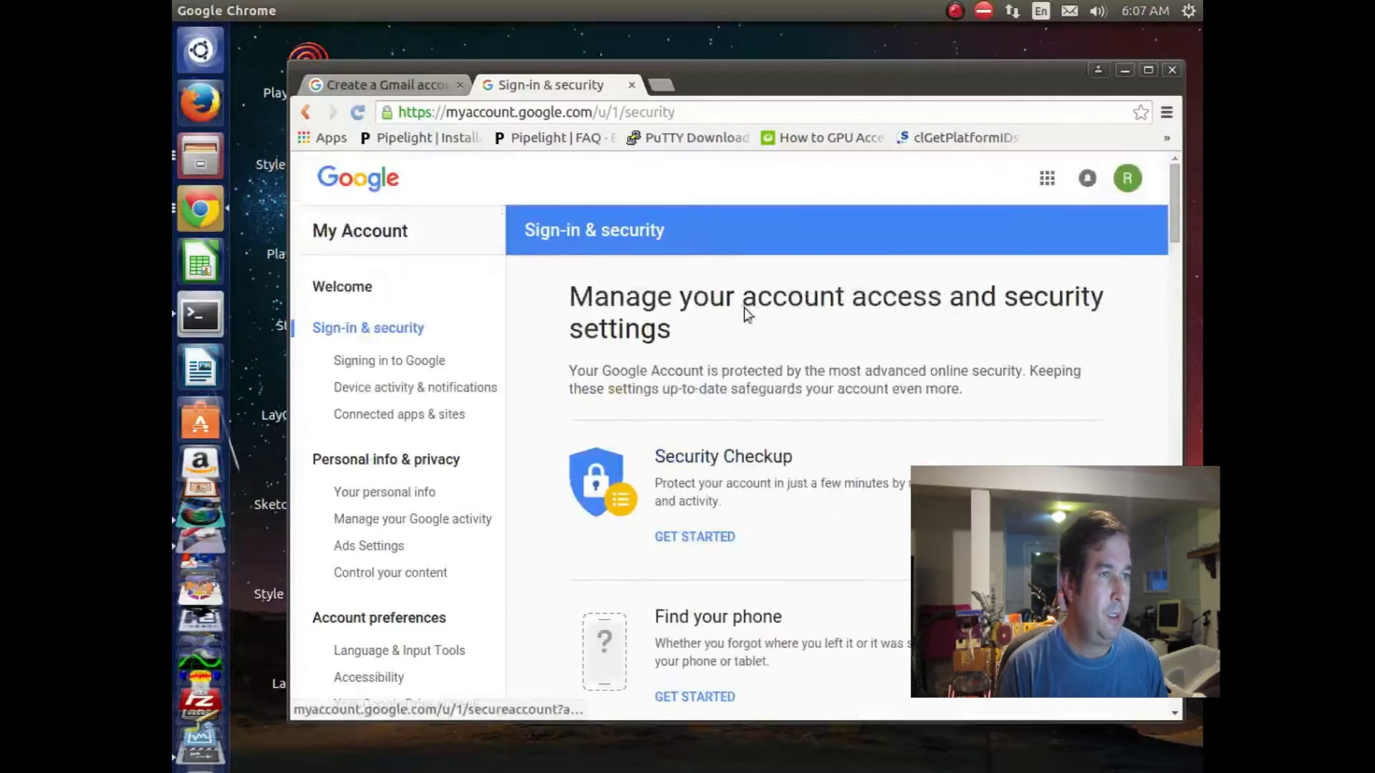
pyautogui.click(659, 85)
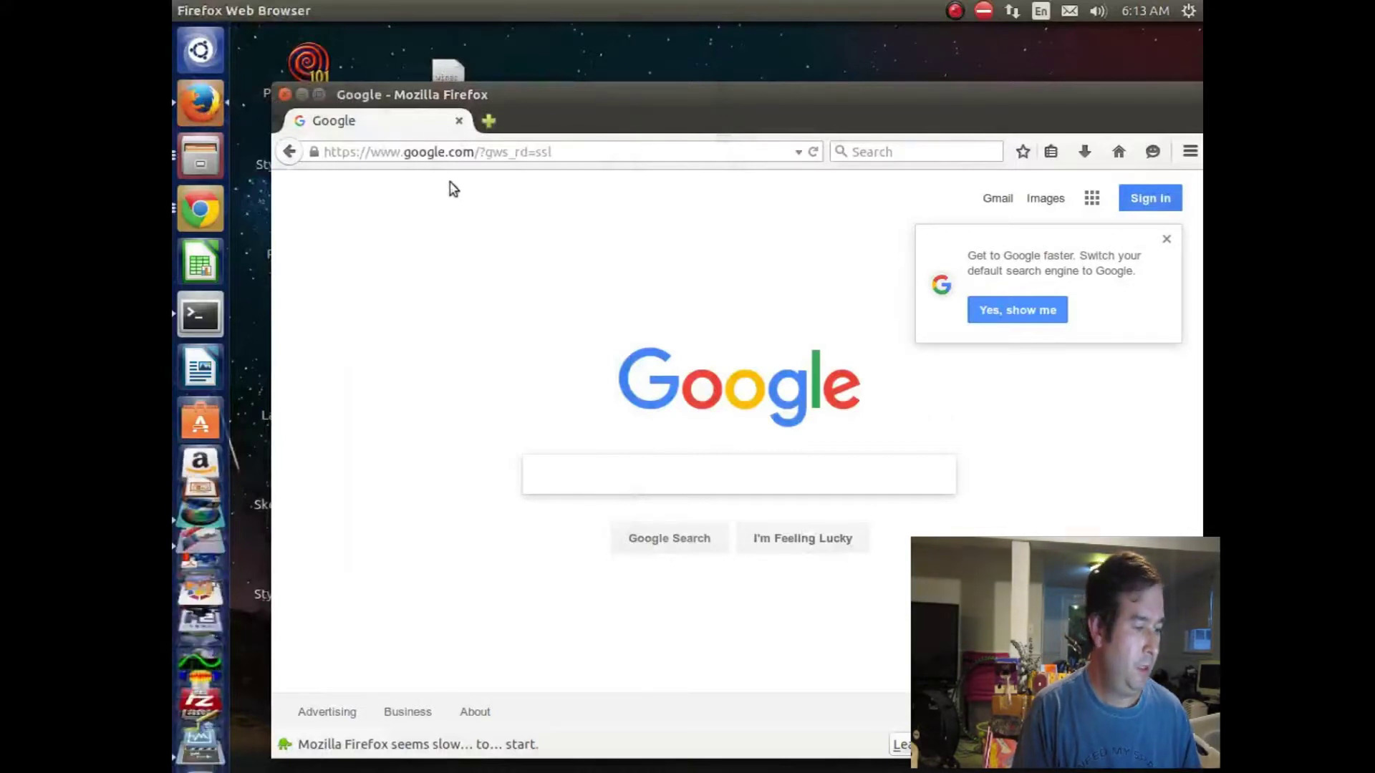
pyautogui.click(600, 149)
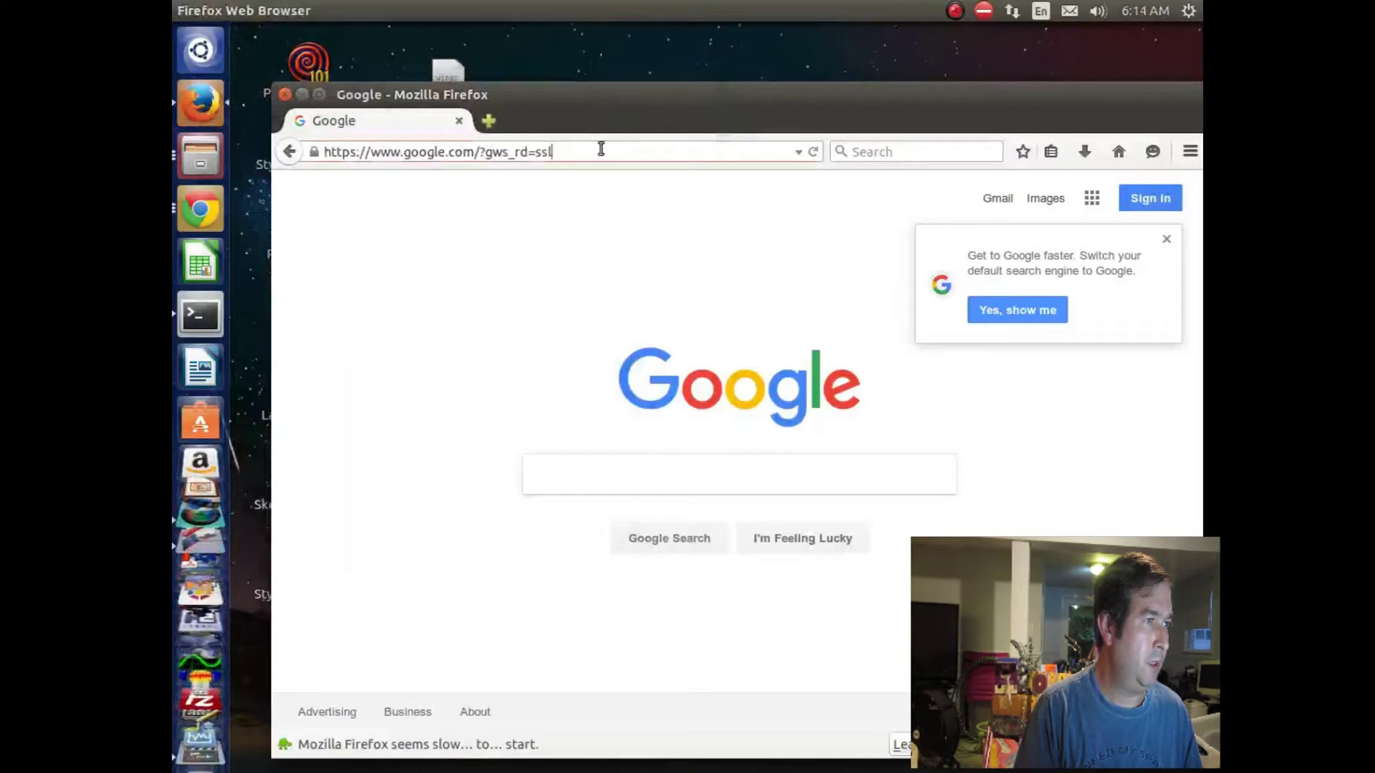
pyautogui.press('BackSpace')
pyautogui.press('BackSpace')
pyautogui.press('BackSpace')
pyautogui.press('BackSpace')
pyautogui.press('BackSpace')
pyautogui.press('BackSpace')
pyautogui.press('BackSpace')
pyautogui.press('BackSpace')
pyautogui.press('BackSpace')
pyautogui.press('BackSpace')
pyautogui.press('BackSpace')
pyautogui.press('BackSpace')
pyautogui.press('BackSpace')
pyautogui.press('BackSpace')
pyautogui.press('BackSpace')
pyautogui.press('BackSpace')
pyautogui.press('BackSpace')
pyautogui.press('BackSpace')
pyautogui.press('BackSpace')
pyautogui.press('BackSpace')
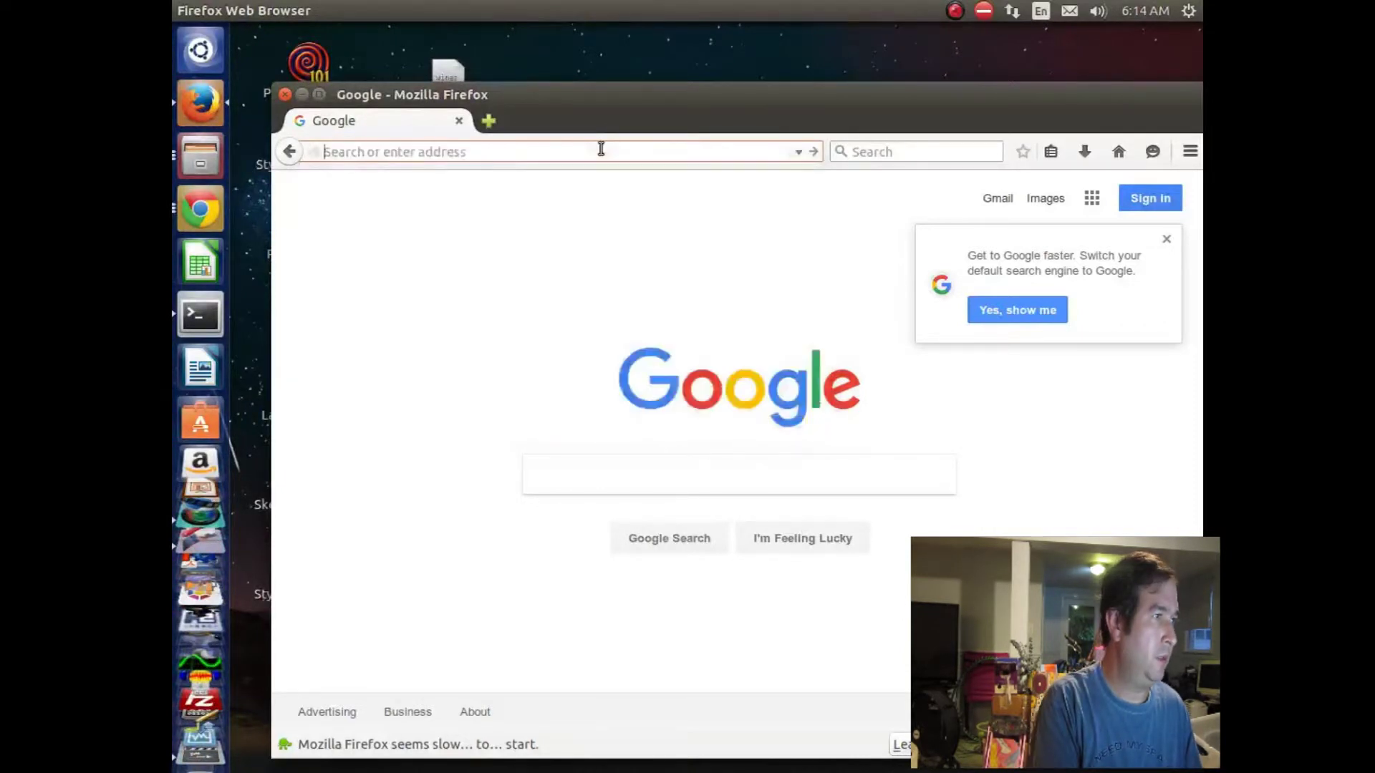
pyautogui.write('www.')
pyautogui.press('BackSpace')
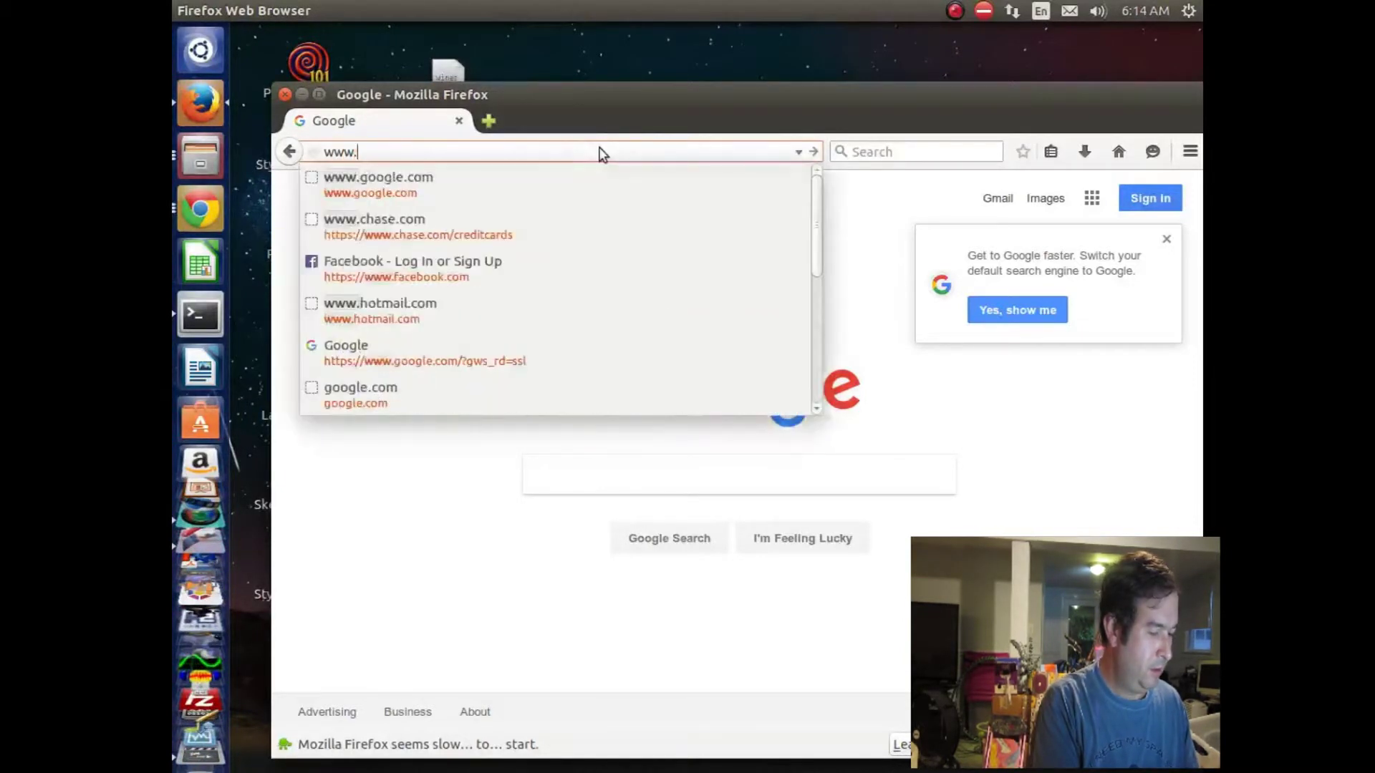
pyautogui.write('gmail.com/')
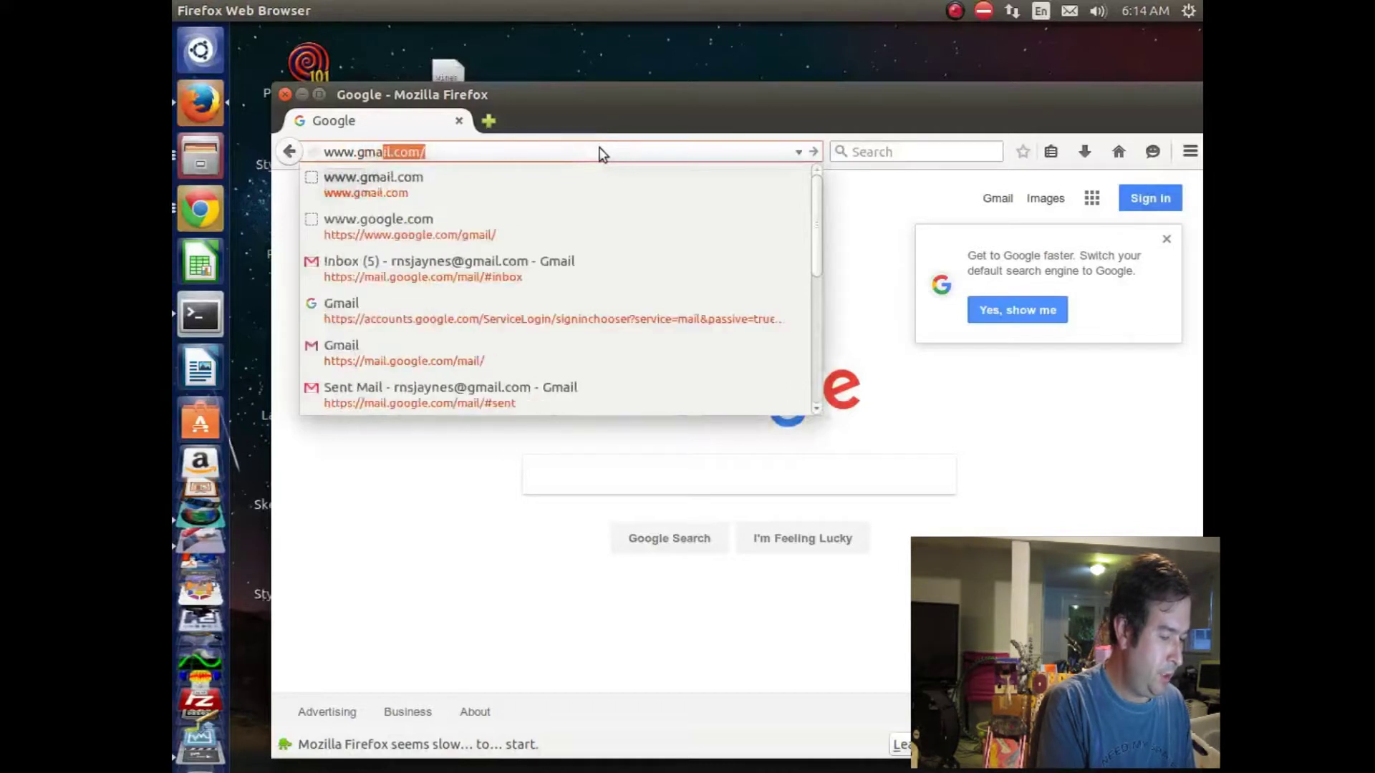
pyautogui.press('Return')
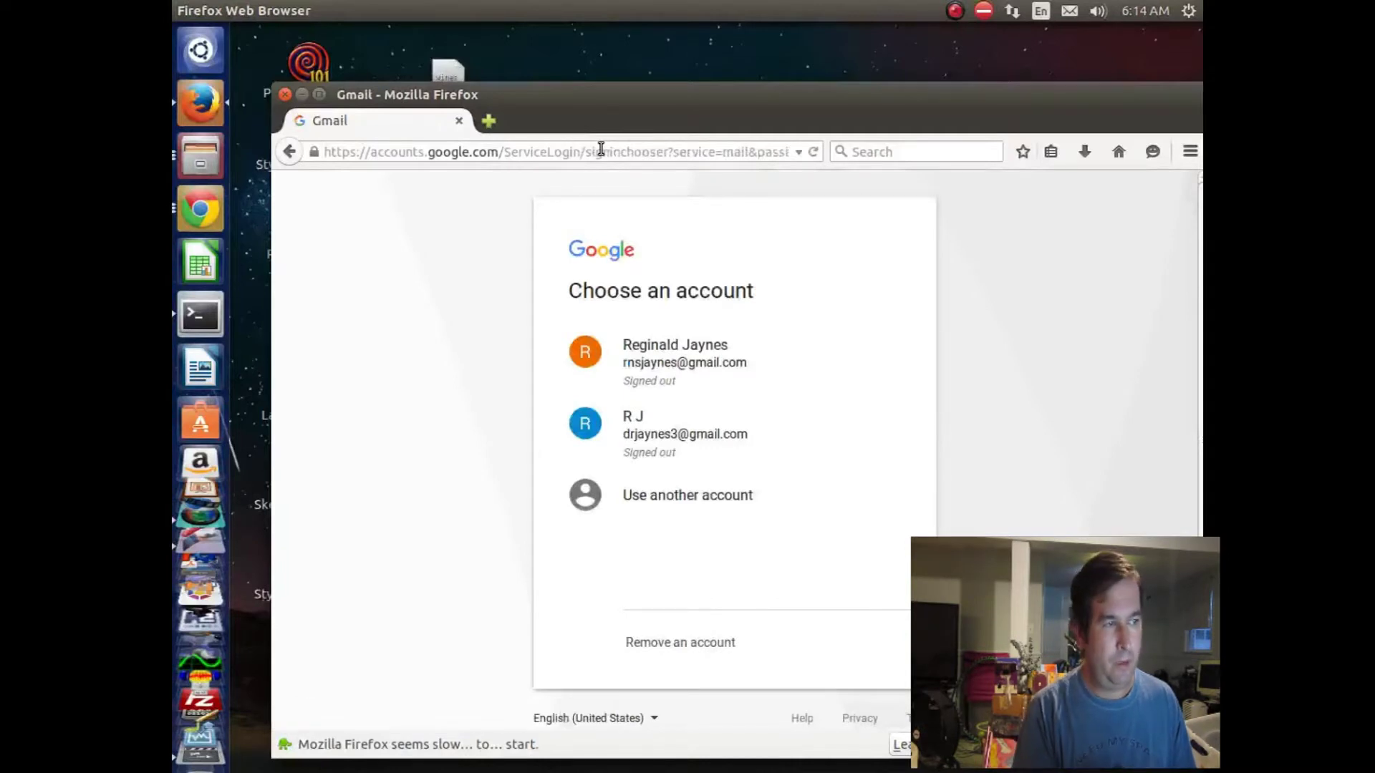
# Step: Sign in with the new Gmail address and its password via Use another account
pyautogui.click(671, 504)
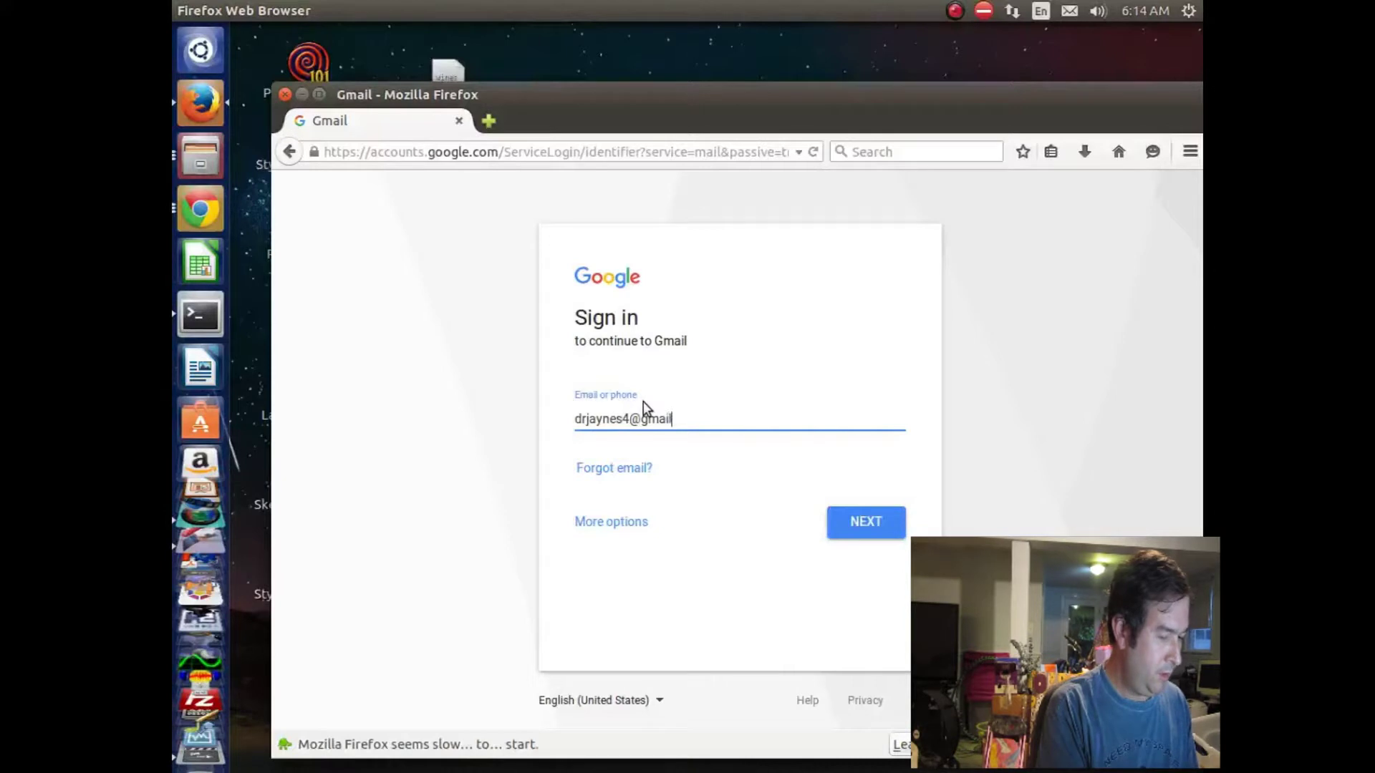
pyautogui.write('com')
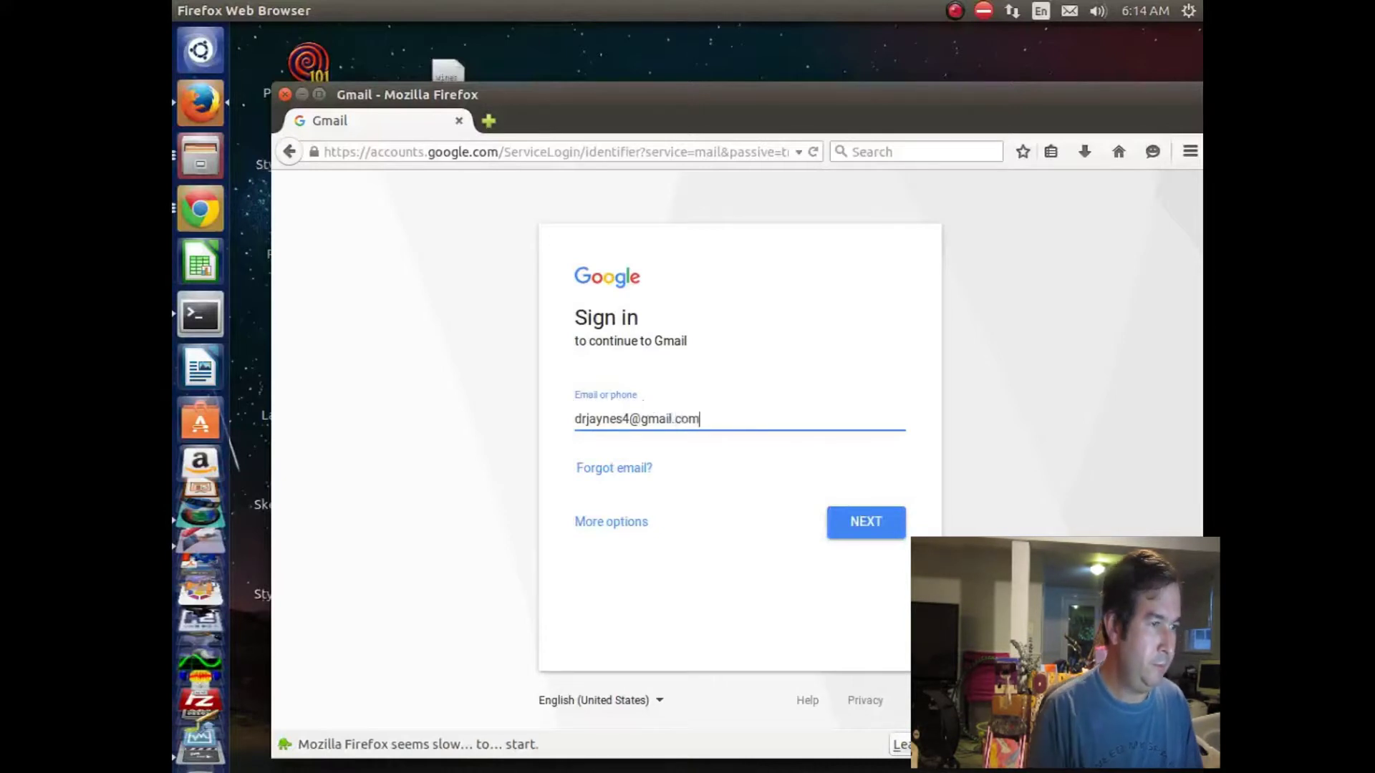
pyautogui.click(874, 524)
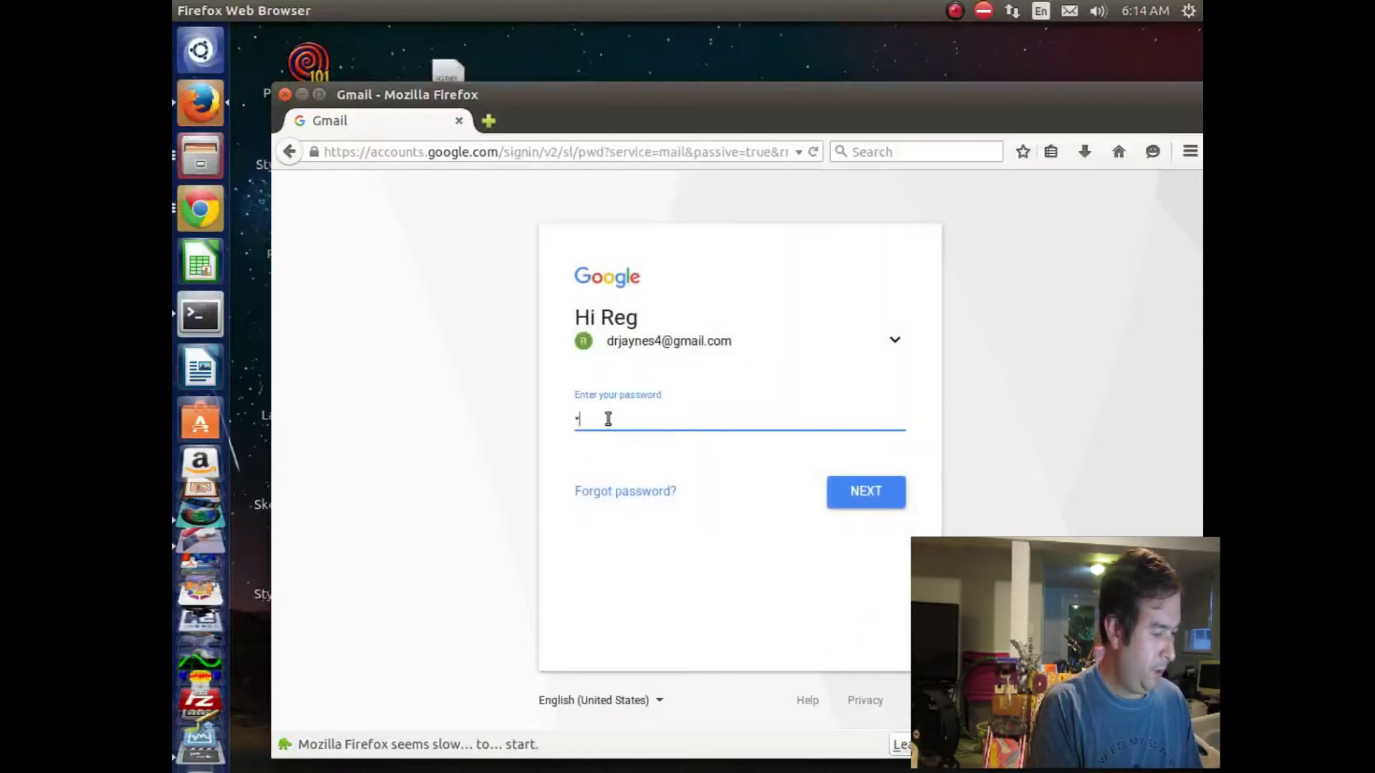
pyautogui.write('•••••••••')
pyautogui.press('Return')
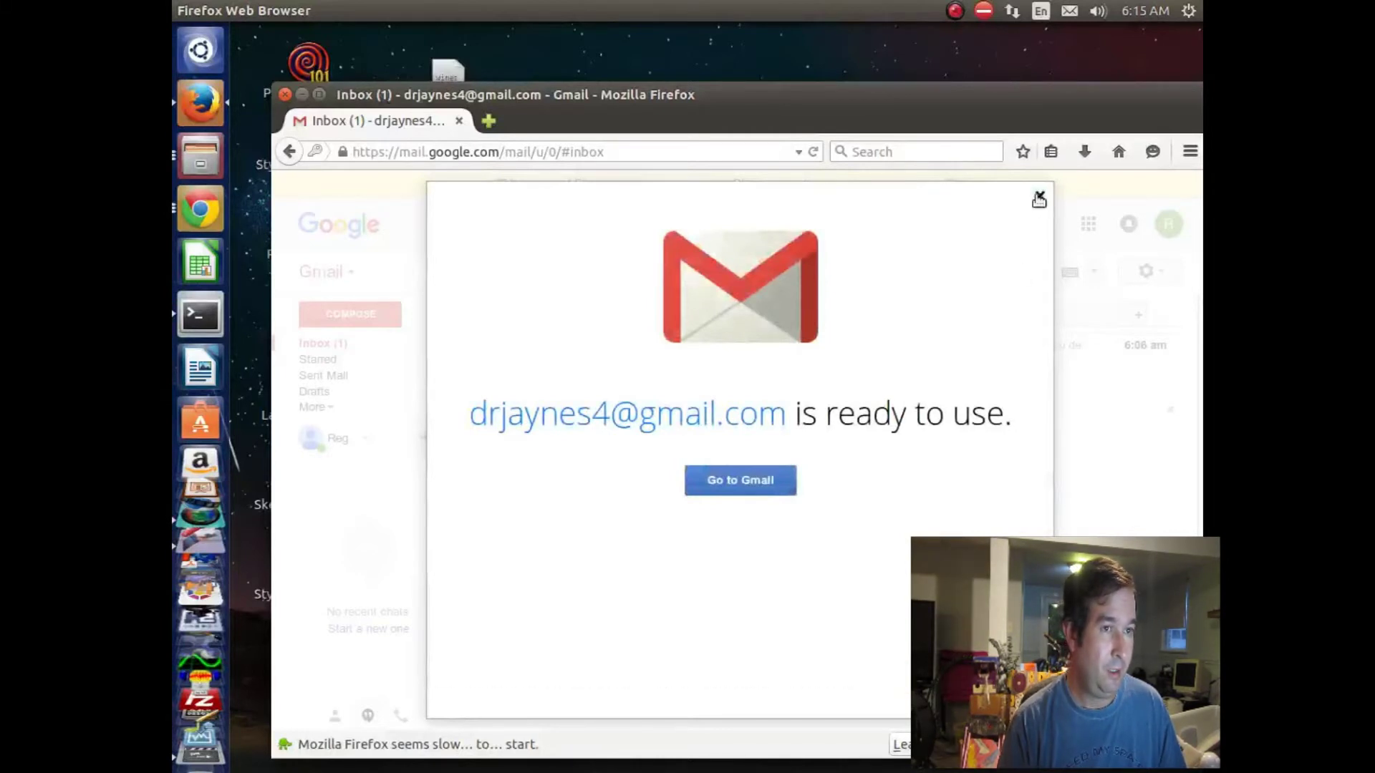
# Step: Close the account-ready welcome dialog and reload the Inbox to show Google's welcome message
pyautogui.click(1039, 197)
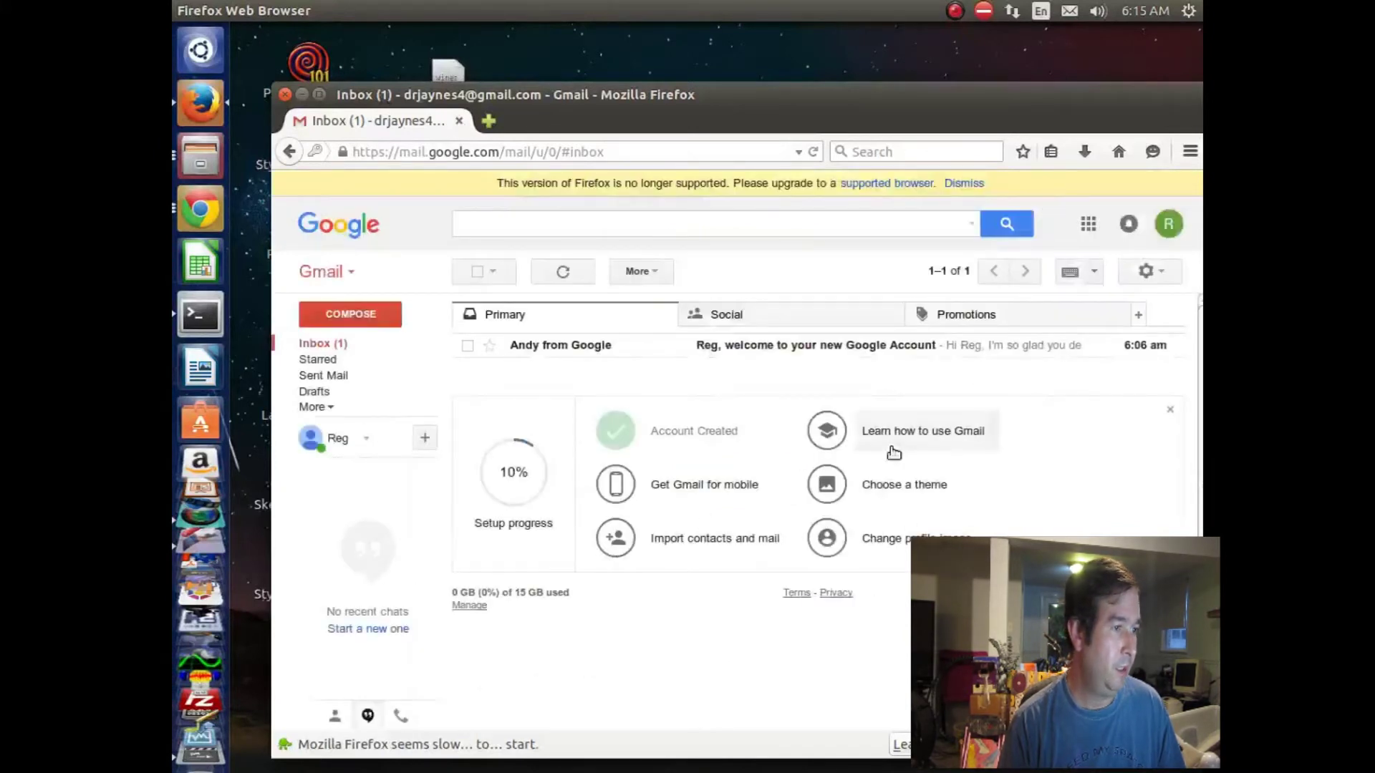
pyautogui.click(312, 346)
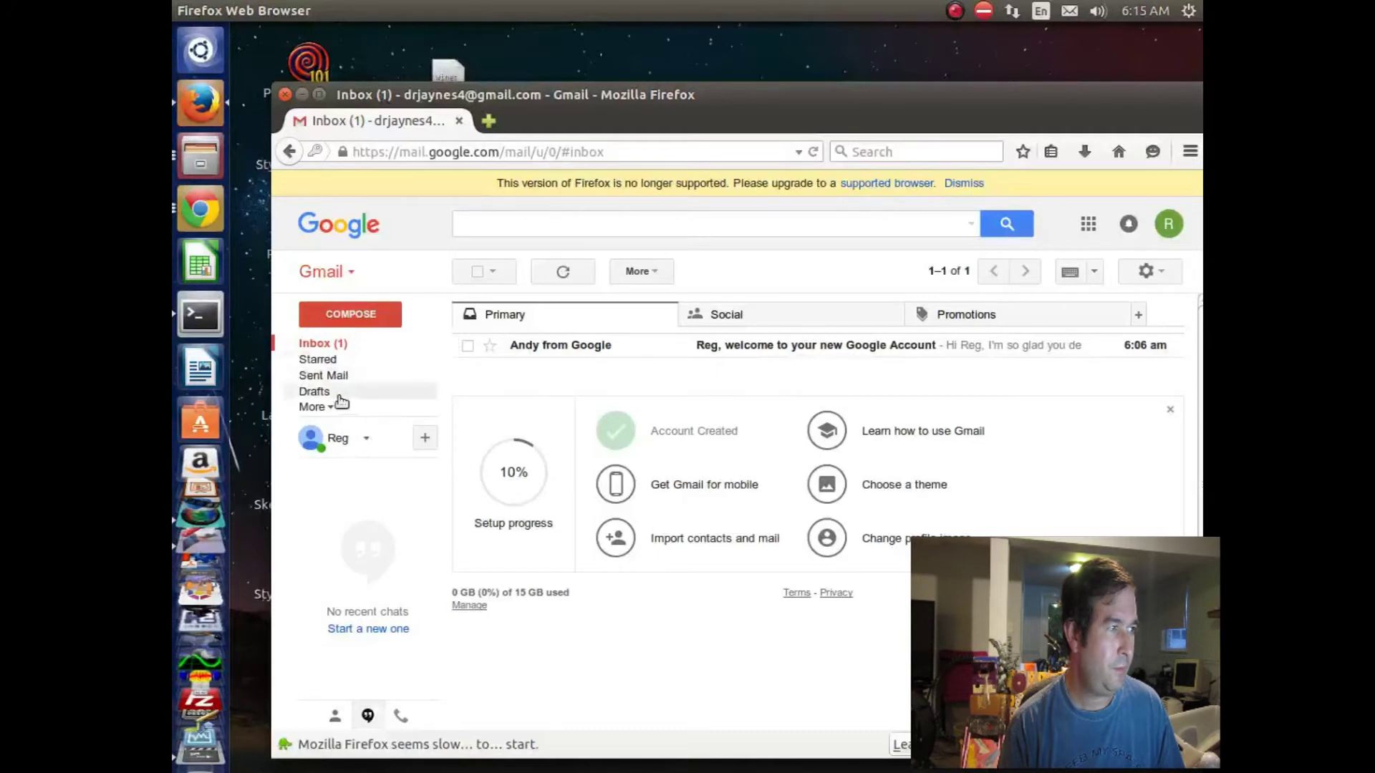
pyautogui.scroll(-1, 707, 620)
pyautogui.scroll(1, 711, 621)
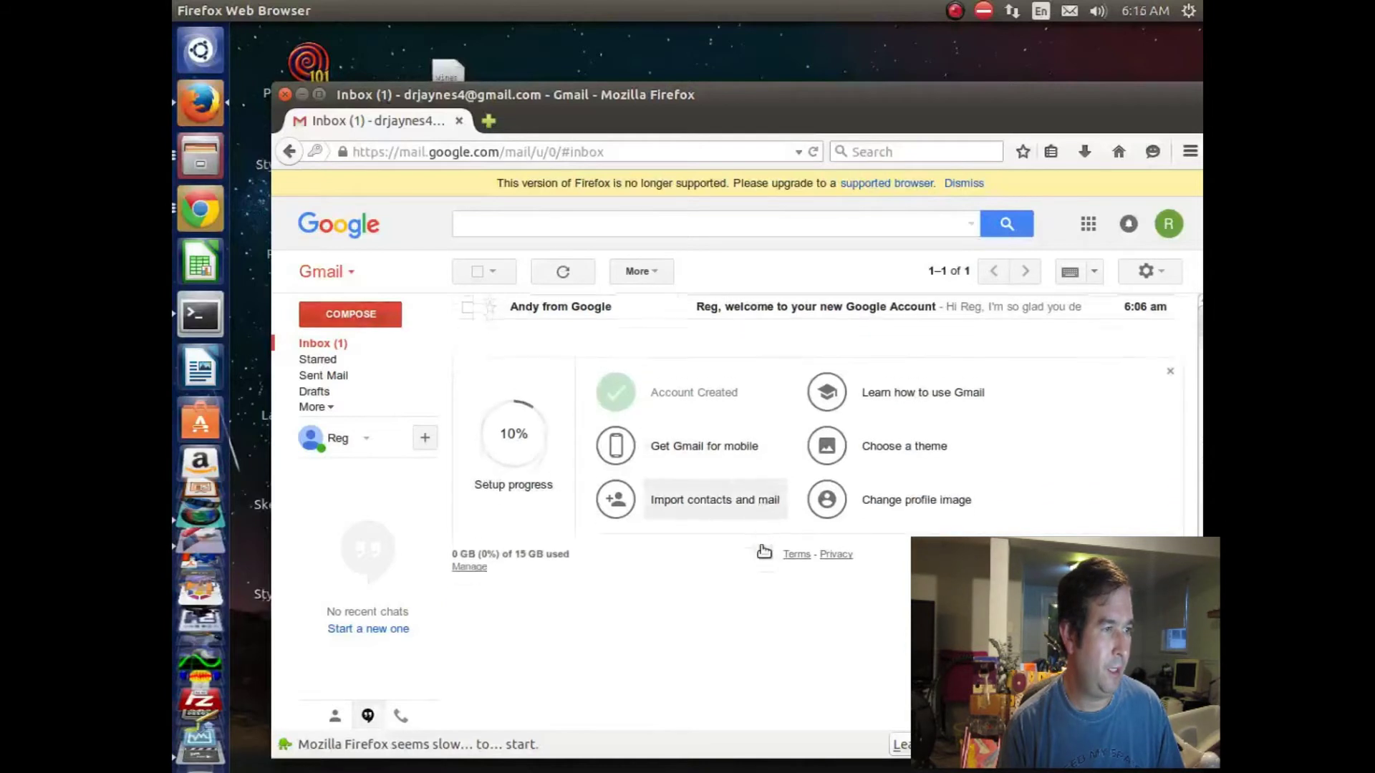
pyautogui.click(322, 345)
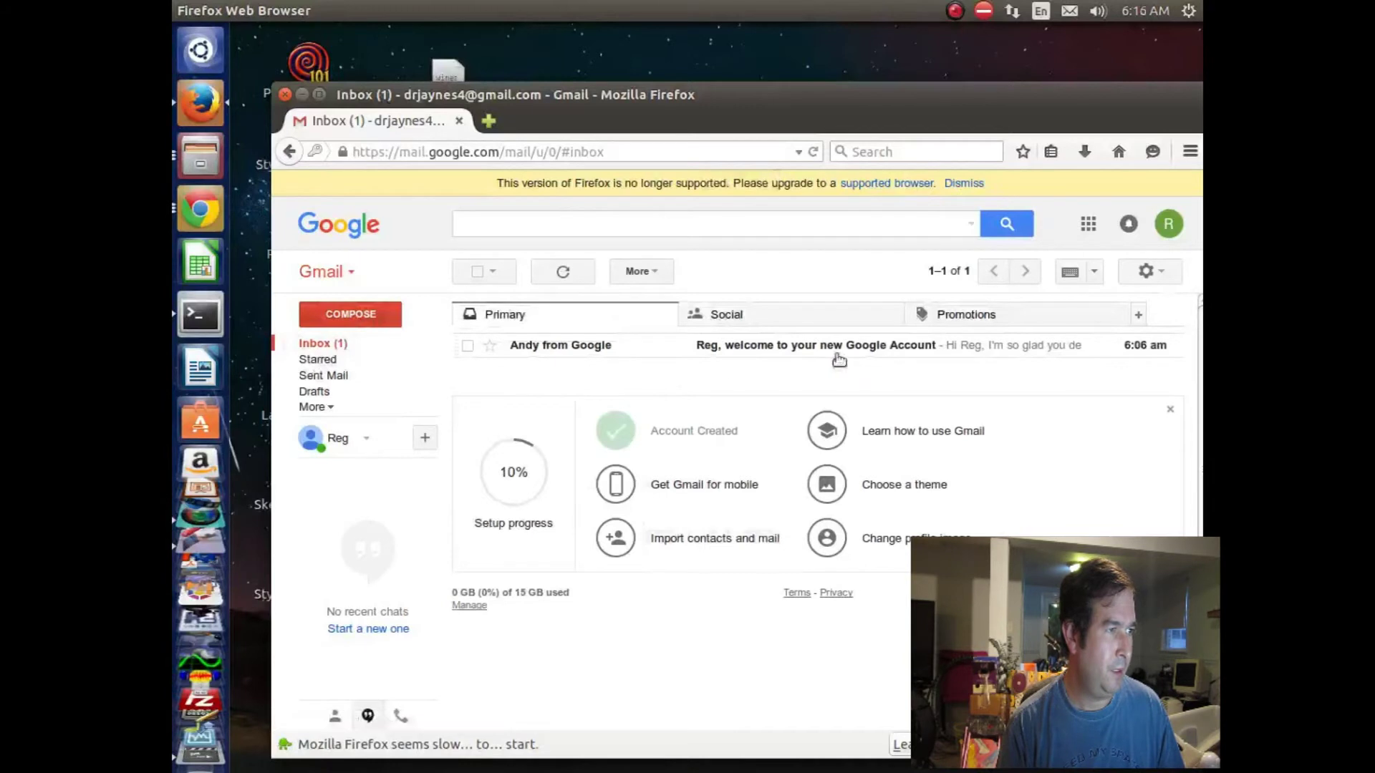
# Step: Dismiss the unsupported-browser warning and check the Inbox and Sent Mail folders
pyautogui.click(960, 184)
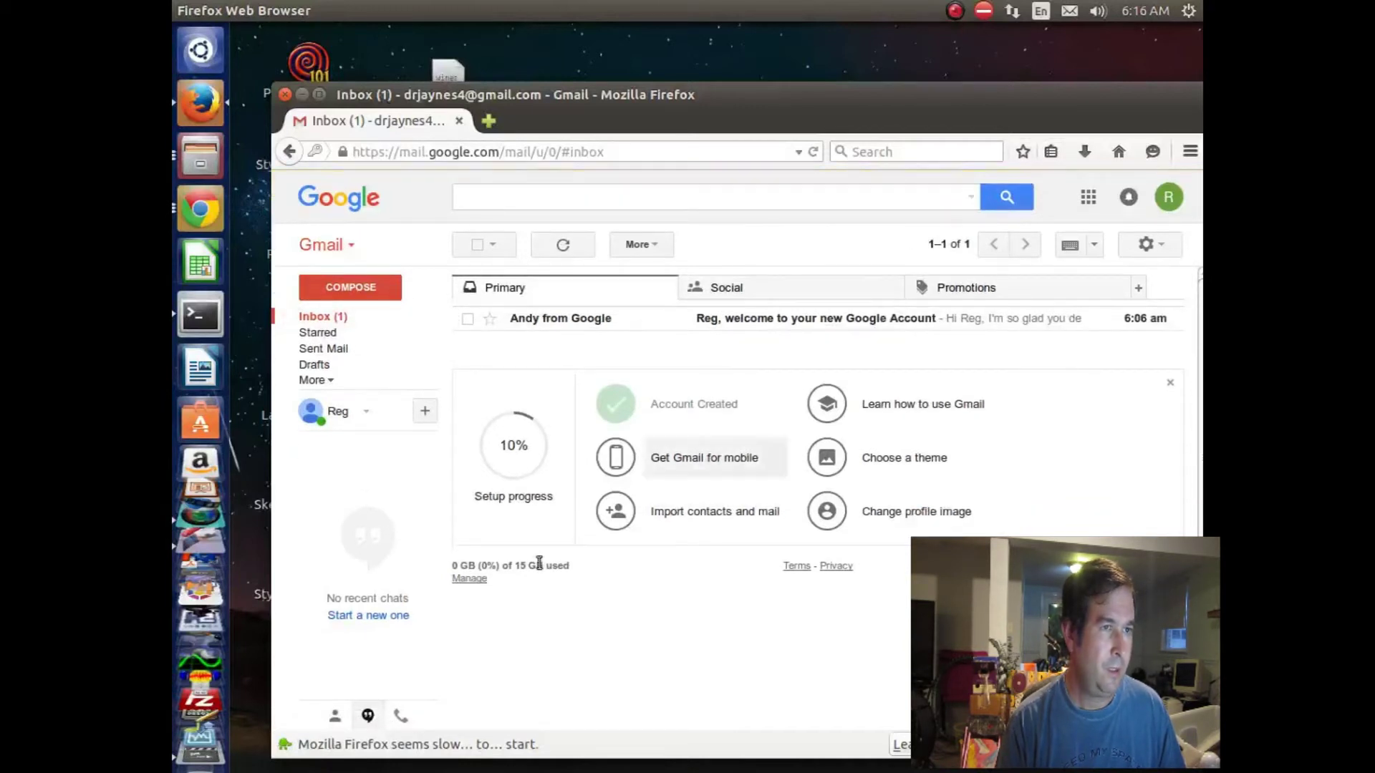
pyautogui.click(323, 316)
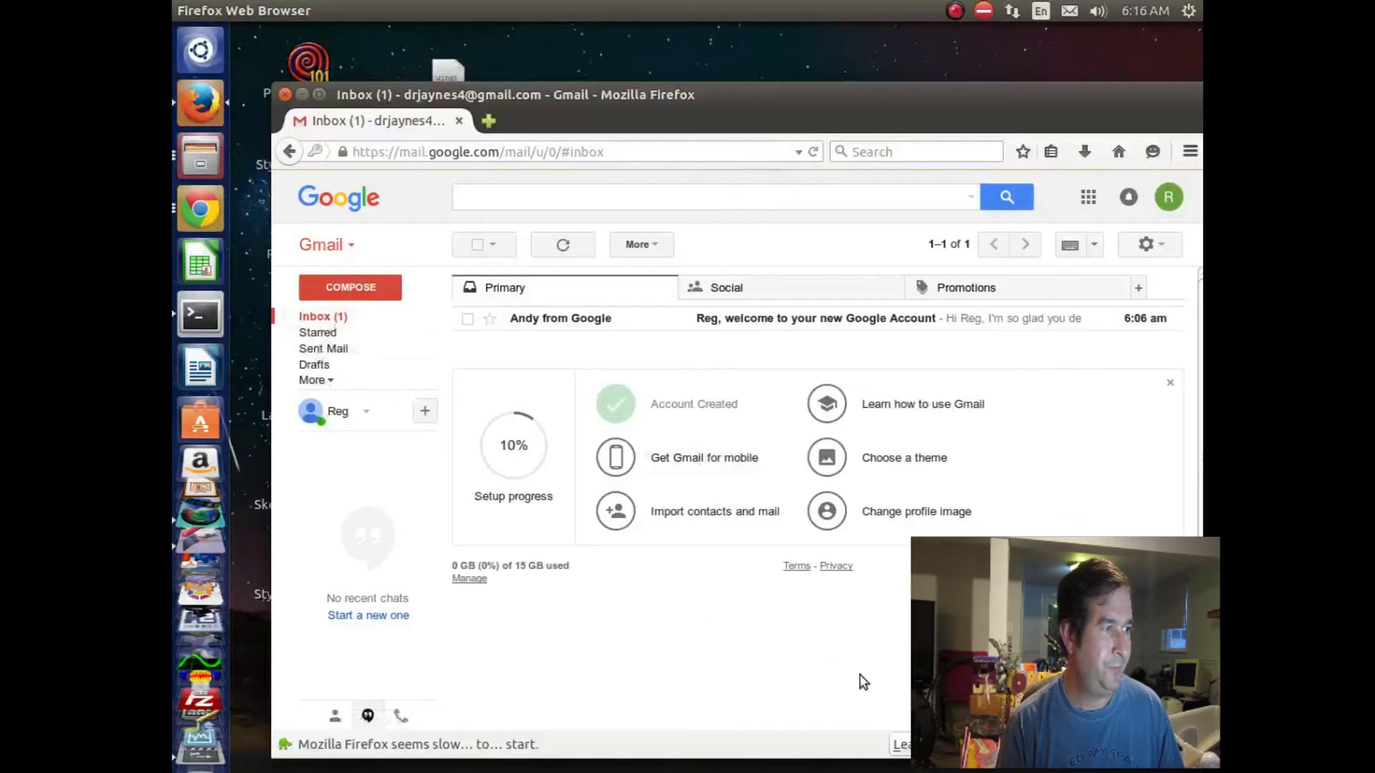
pyautogui.click(350, 349)
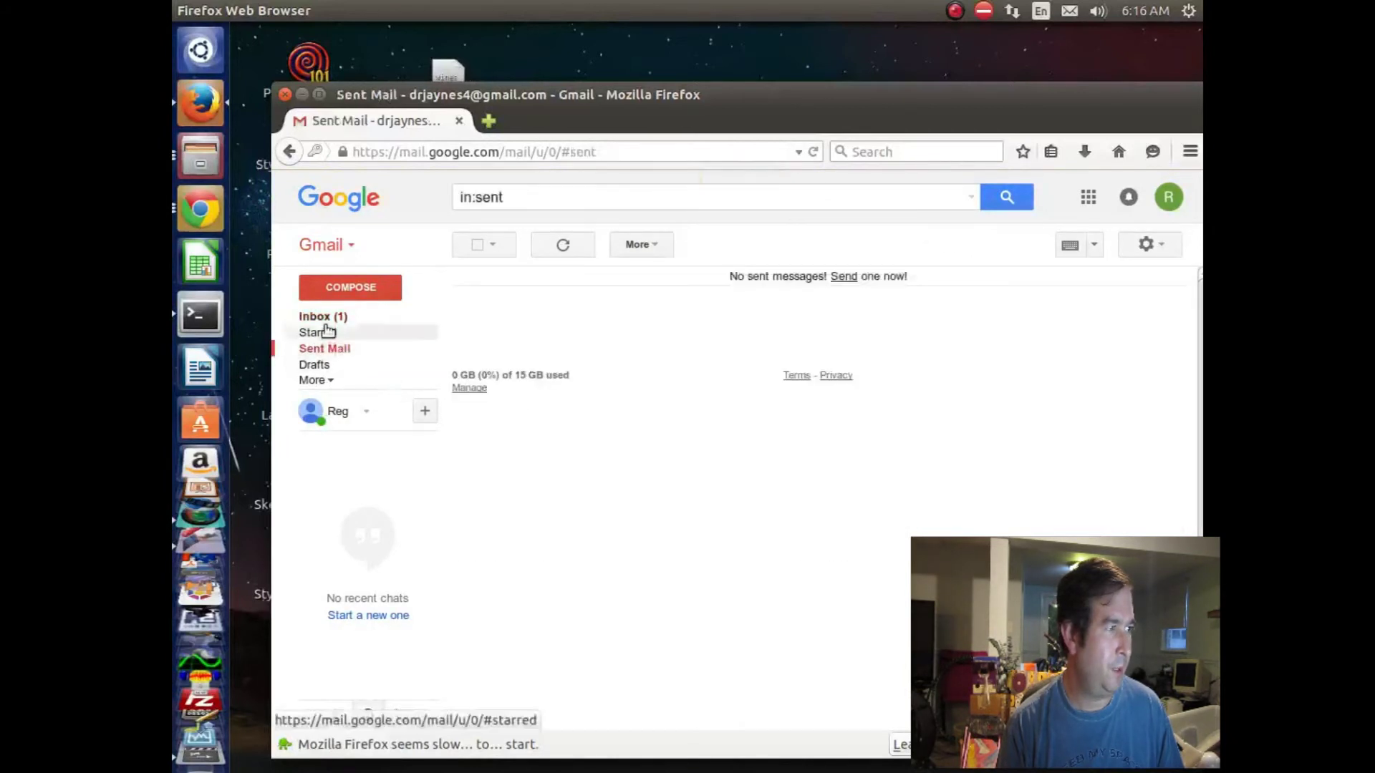
# Step: Expand More to list Important, Chats, All Mail, Spam and Trash, then view the Social category
pyautogui.click(332, 382)
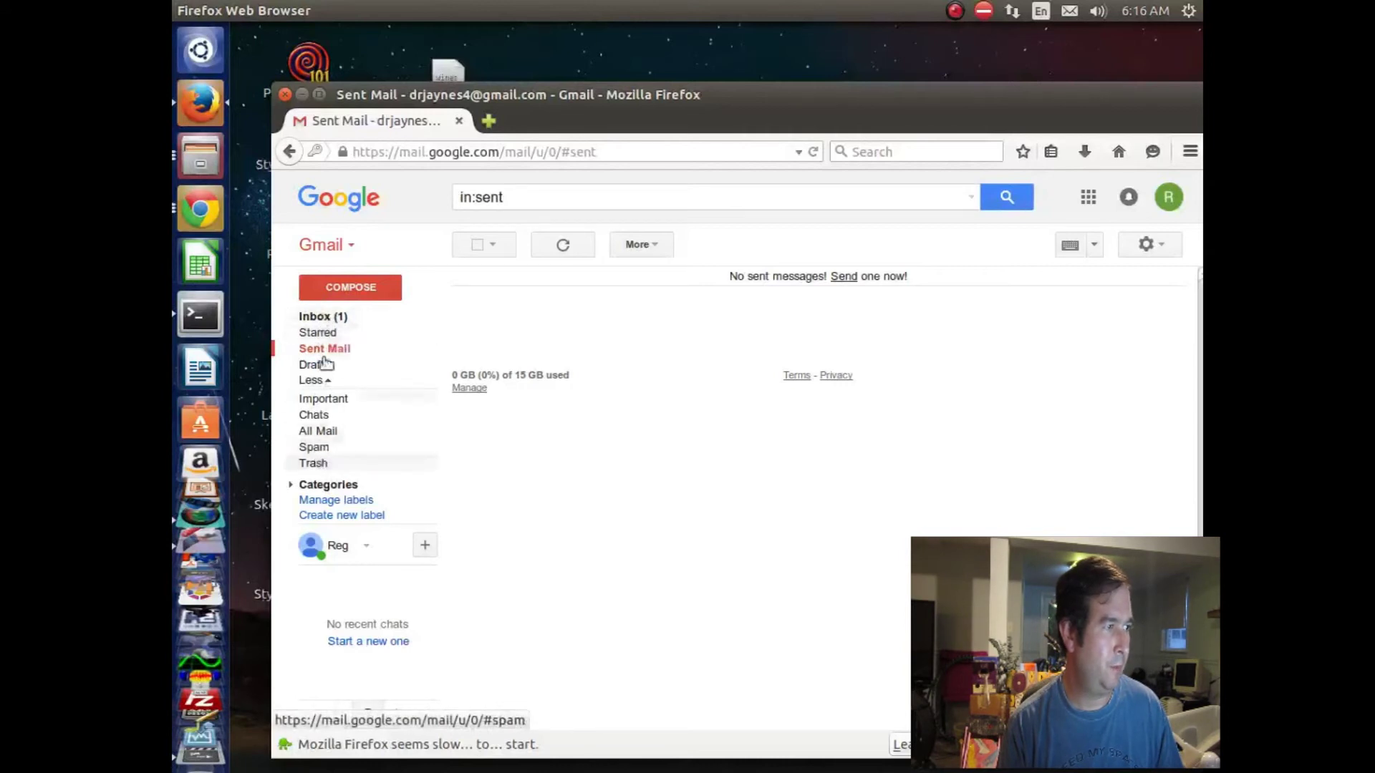
pyautogui.click(328, 317)
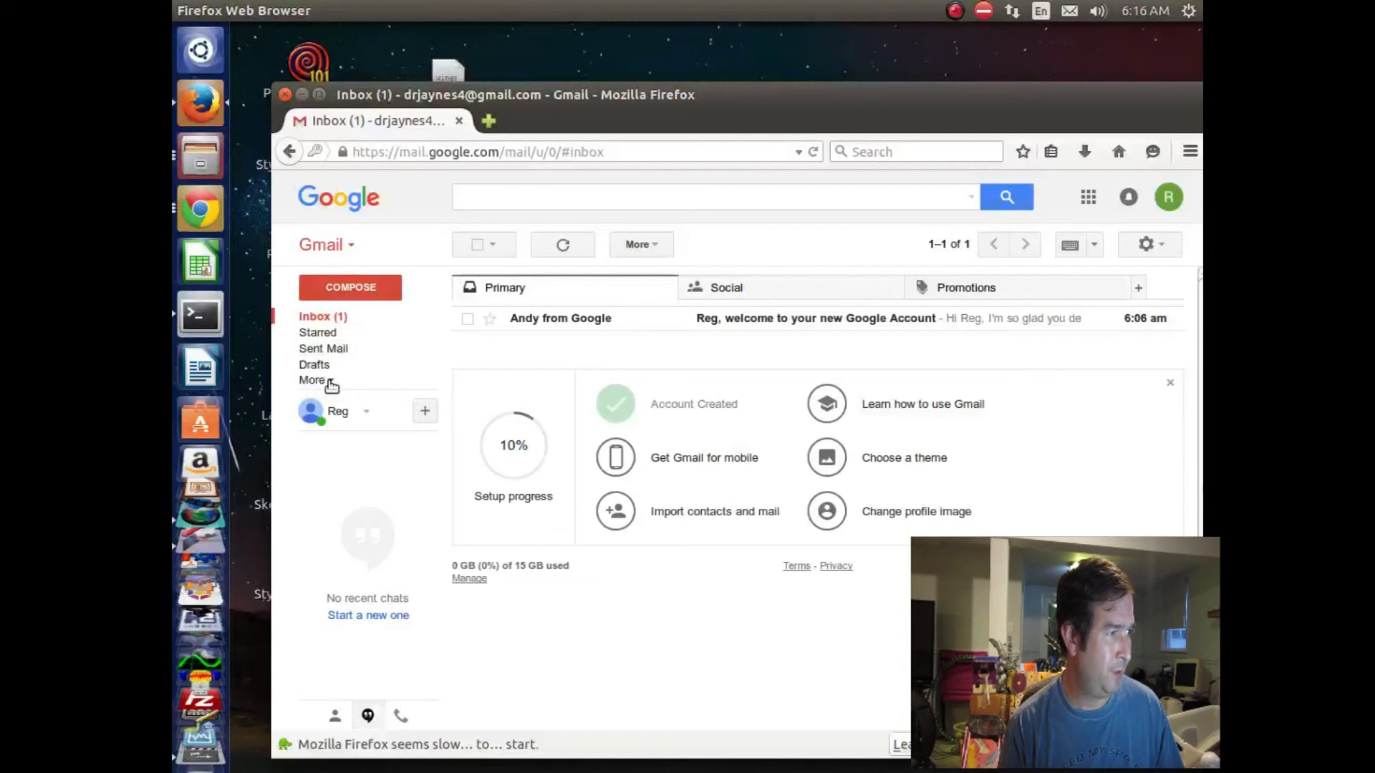
pyautogui.click(331, 383)
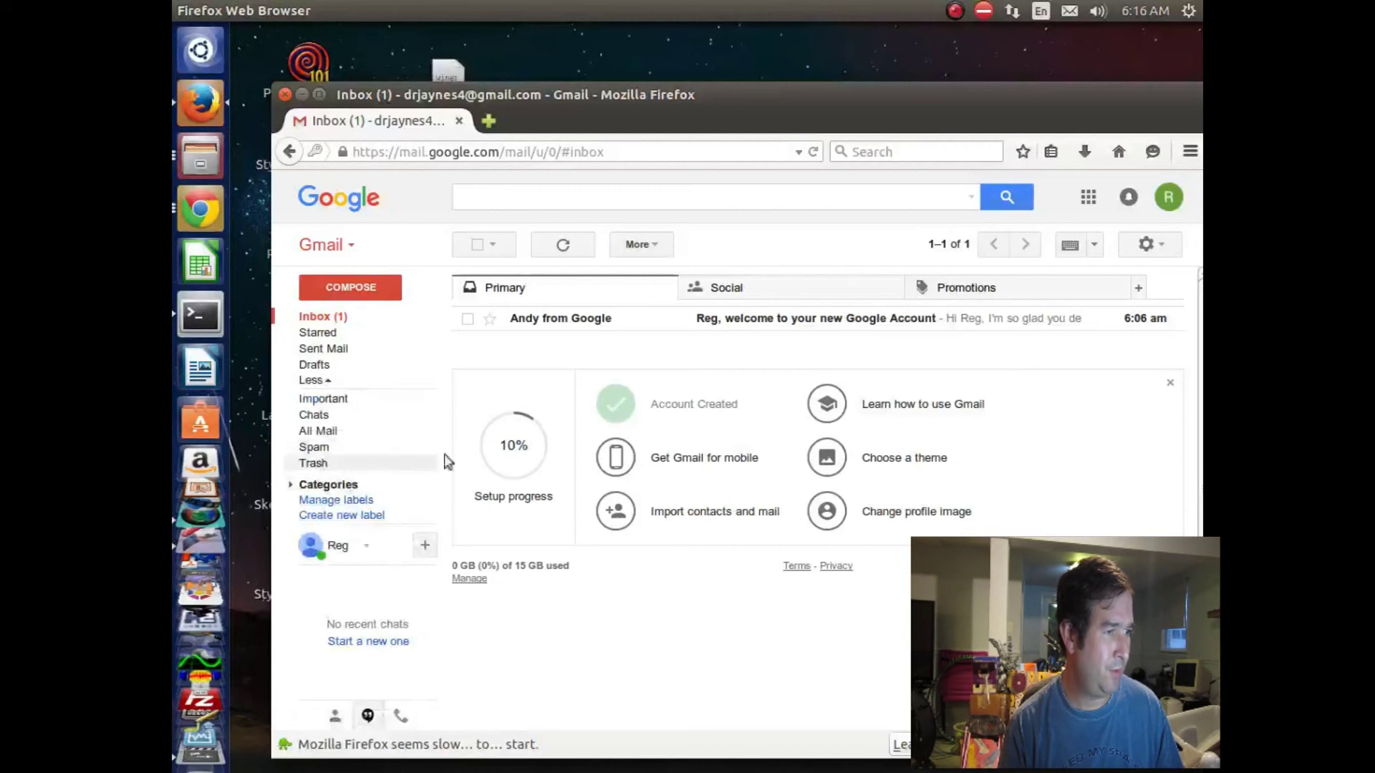
pyautogui.click(772, 294)
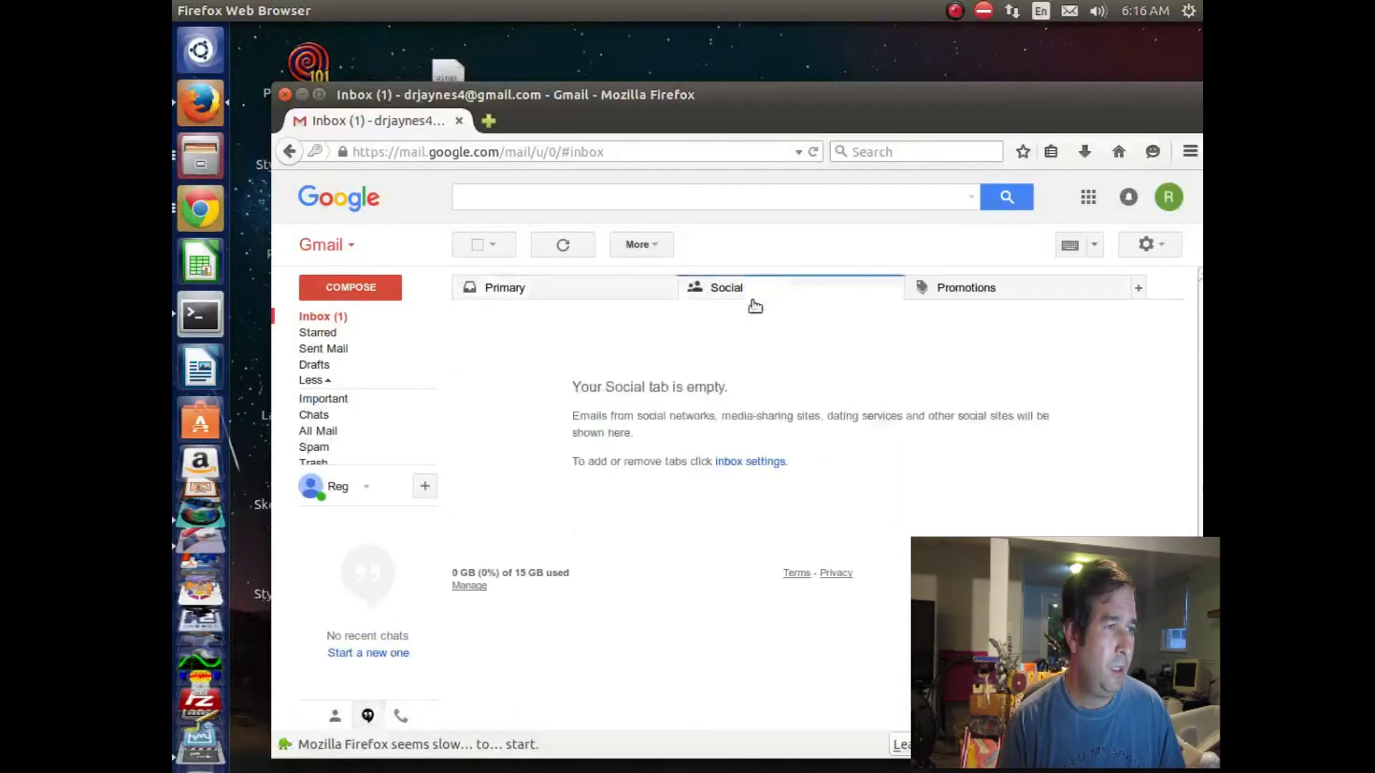
# Step: Switch back to the Primary category holding Google's welcome message and the 10% setup panel
pyautogui.click(614, 289)
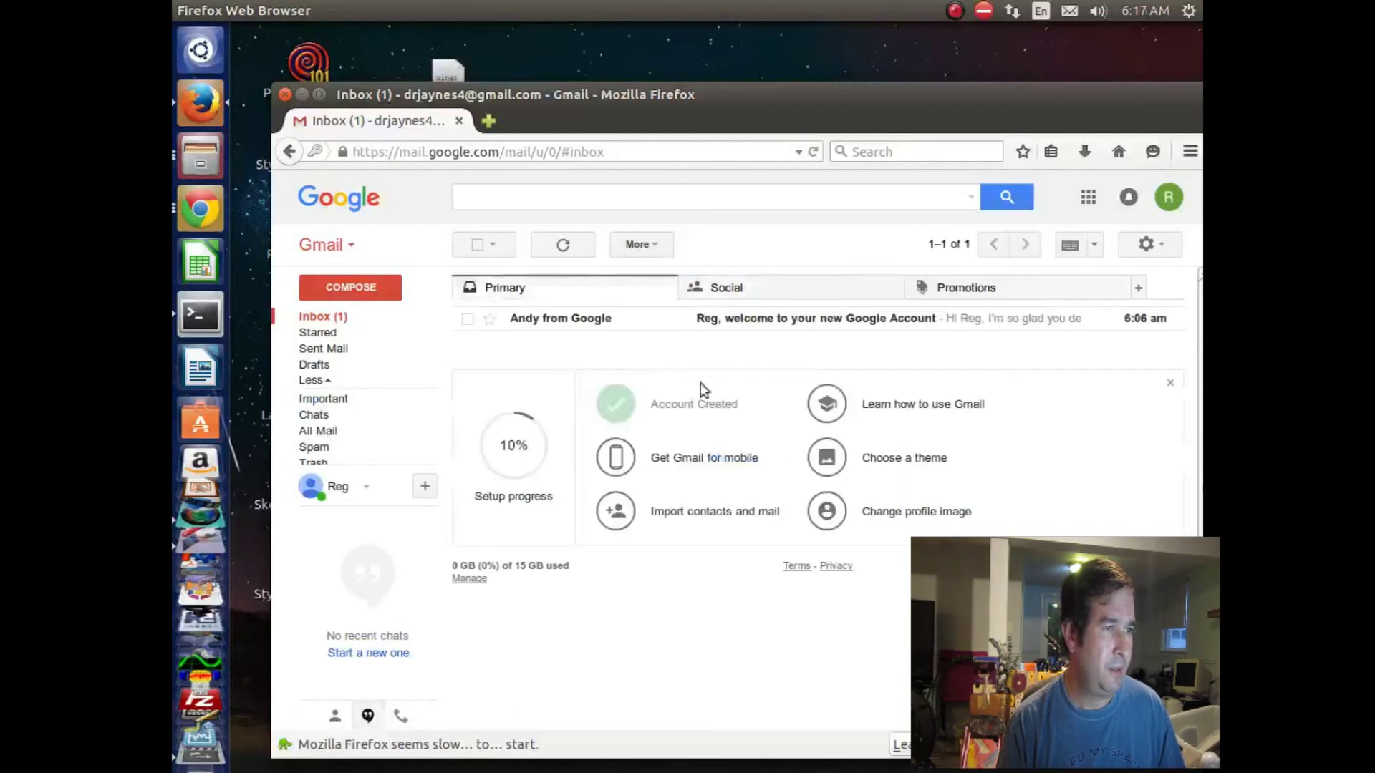